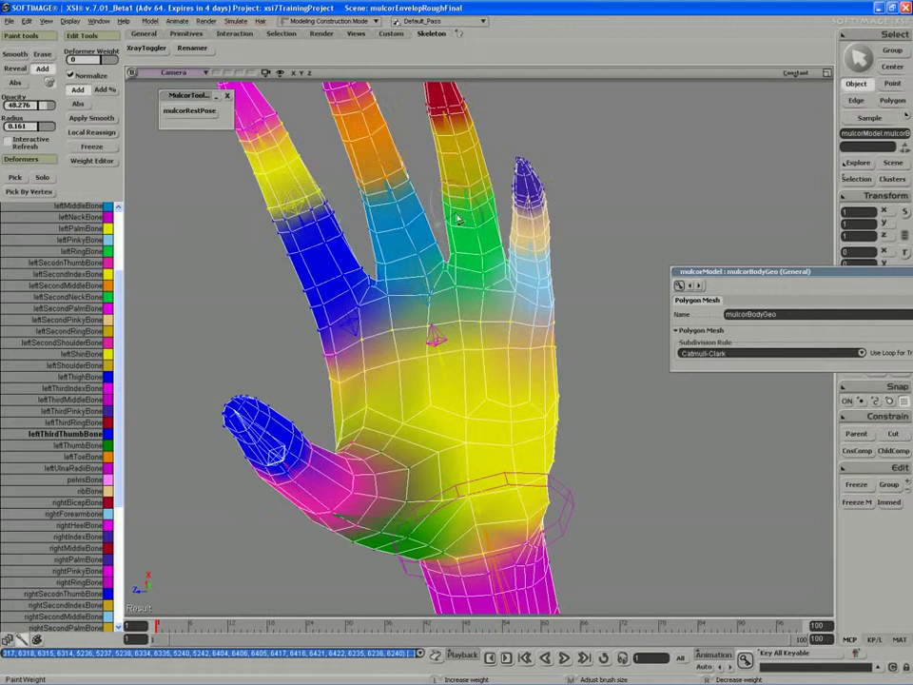
Step: Smooth the envelope weights across the index, middle and ring finger joints on the palm side, with a brush radius of about 0.119
right_click_drag(376, 193, 390, 190)
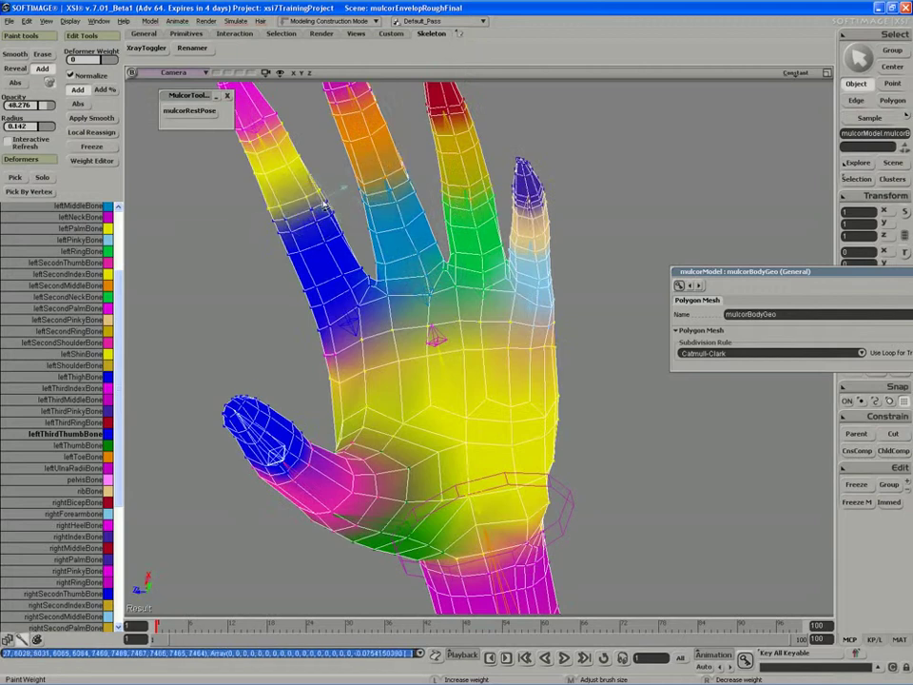
key("s")
left_click_drag(236, 181, 302, 244)
middle_click_drag(334, 241, 322, 241)
left_click_drag(330, 215, 359, 249)
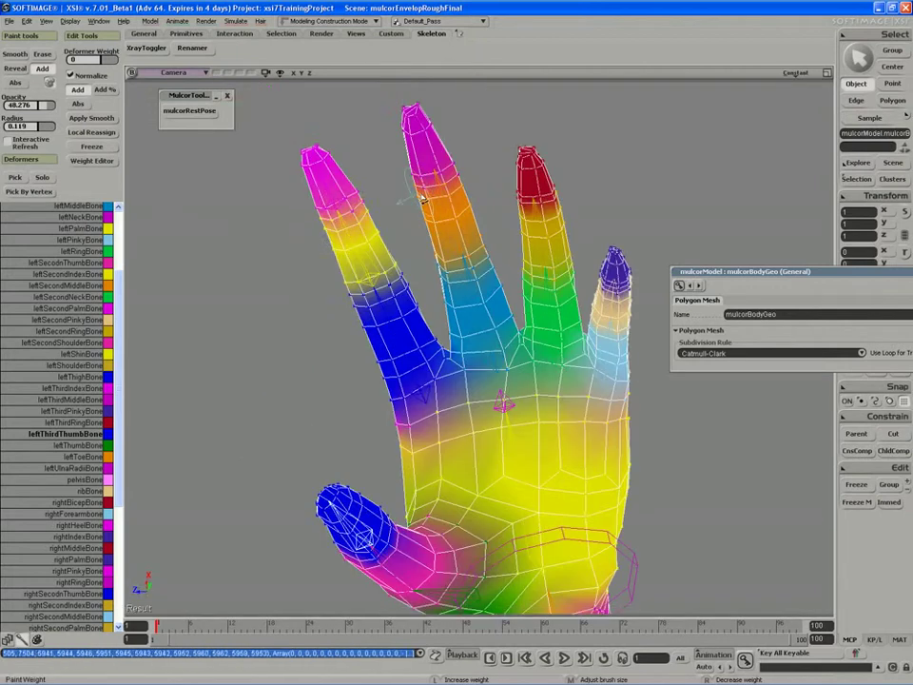
left_click_drag(528, 217, 552, 259)
Step: Smooth the weights along the left pinky joints using a brush radius of about 0.095
key("s")
left_click_drag(591, 306, 585, 246)
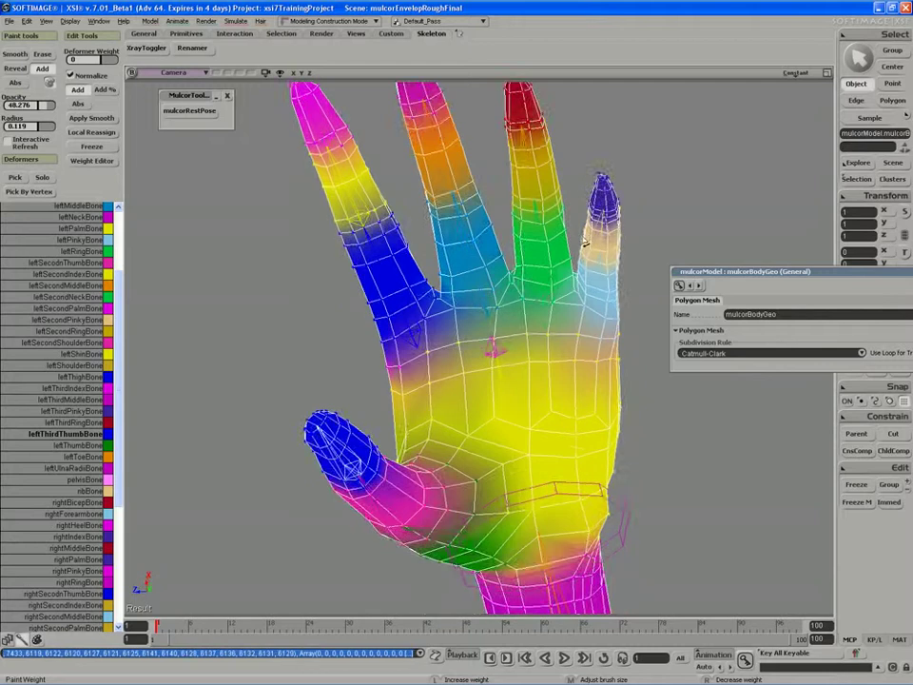
key("s")
right_click_drag(585, 245, 589, 226)
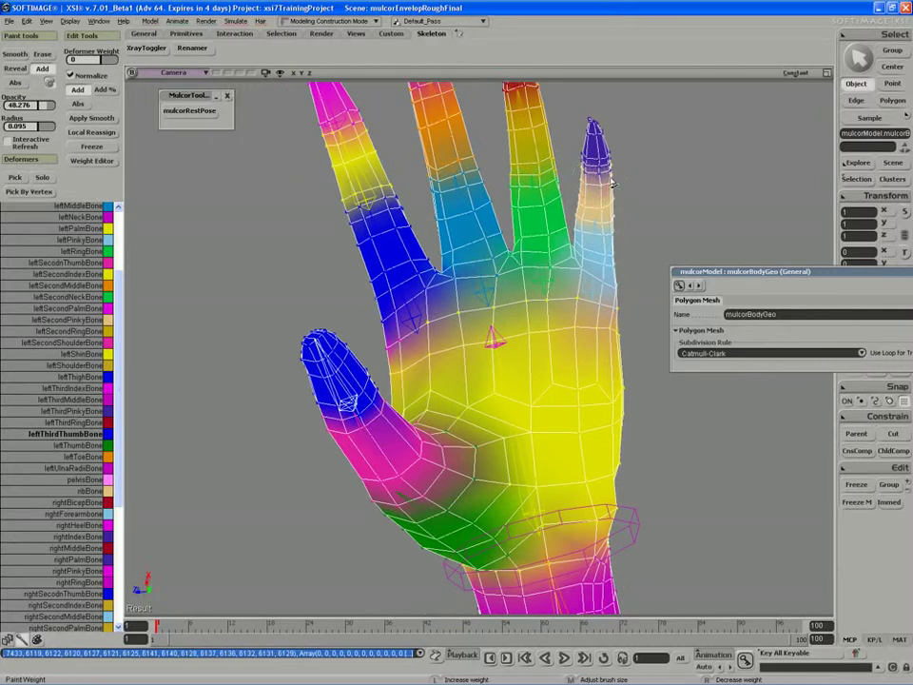
mouse_move(612, 183)
left_mouse_down()
mouse_move(591, 226)
mouse_move(597, 230)
left_mouse_up()
key("s")
Step: Smooth the weights at the index and middle finger joints on the back of the left hand
mouse_move(598, 229)
right_mouse_down()
mouse_move(534, 414)
mouse_move(499, 474)
mouse_move(468, 420)
right_mouse_up()
key("w")
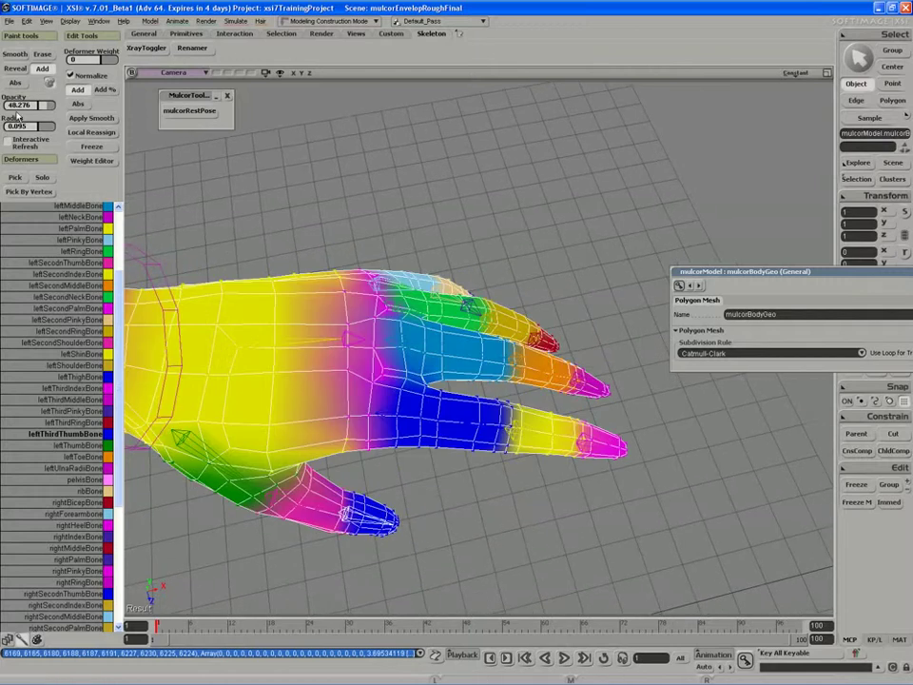
key("s")
middle_click_drag(238, 314, 276, 326)
left_click_drag(281, 328, 214, 297)
mouse_move(445, 425)
middle_mouse_down()
mouse_move(437, 426)
mouse_move(442, 454)
middle_mouse_up()
mouse_move(442, 450)
left_mouse_down()
mouse_move(441, 399)
mouse_move(417, 439)
left_mouse_up()
key("s")
left_click_drag(433, 374, 430, 349)
key("s")
mouse_move(430, 350)
right_mouse_down()
mouse_move(420, 362)
mouse_move(344, 375)
right_mouse_up()
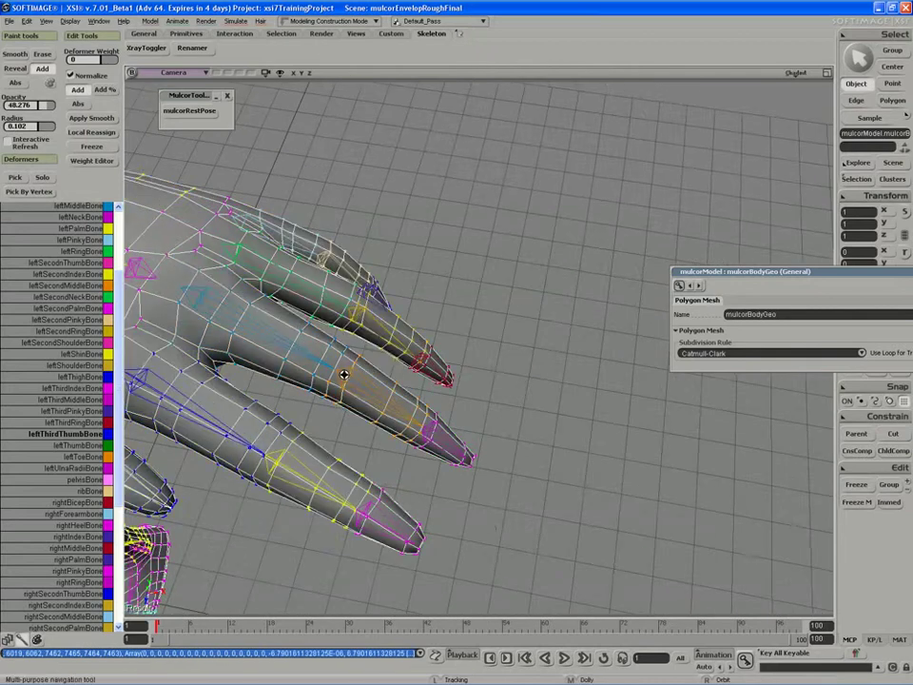
Step: Smooth the weight transitions along the remaining finger joints and knuckles on the back of the left hand
key("s")
mouse_move(407, 337)
left_mouse_down()
mouse_move(320, 315)
mouse_move(333, 325)
left_mouse_up()
key("s")
right_click_drag(322, 326, 293, 370)
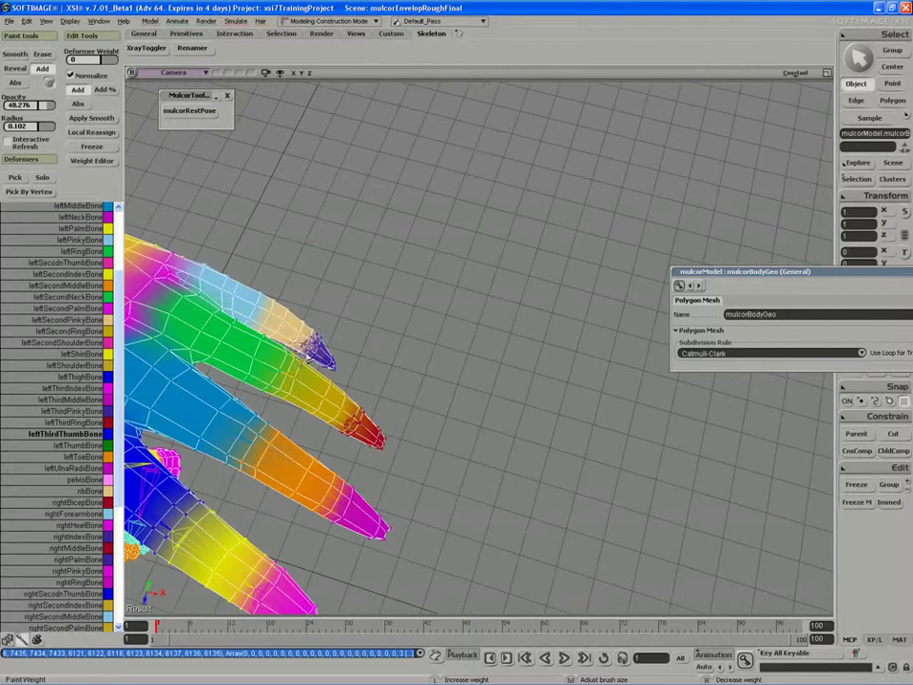
left_click_drag(307, 344, 273, 326)
key("s")
mouse_move(273, 326)
right_mouse_down()
mouse_move(257, 317)
mouse_move(266, 310)
mouse_move(285, 333)
right_mouse_up()
middle_click_drag(286, 333, 296, 335)
middle_click_drag(238, 397, 224, 399)
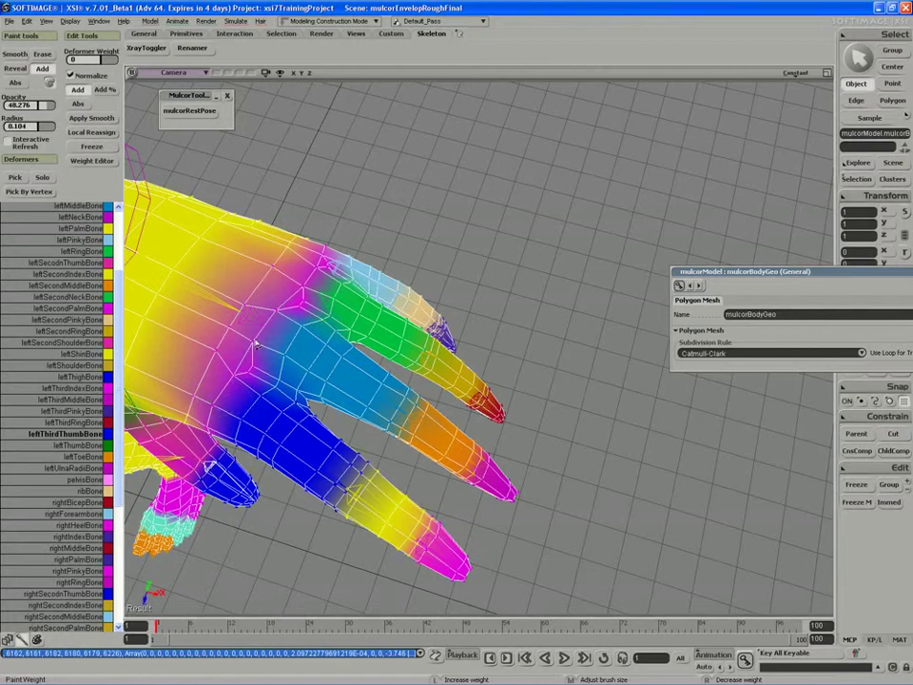
Step: Smooth the weights between the left thumb, its base and the palm with a brush radius of about 0.129
key("s")
mouse_move(322, 238)
right_mouse_down()
mouse_move(239, 373)
mouse_move(324, 305)
right_mouse_up()
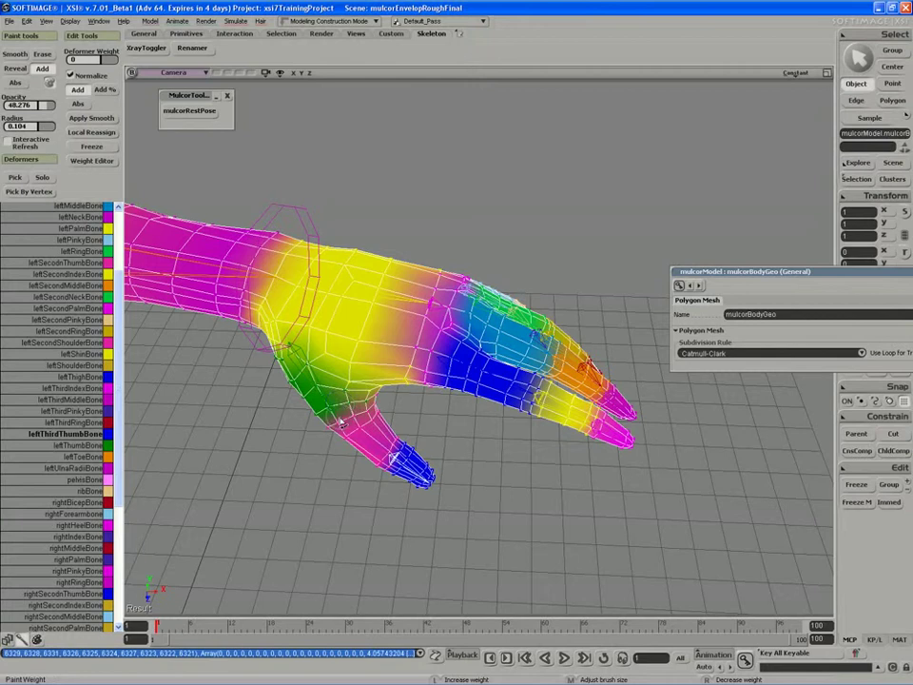
right_click_drag(374, 410, 369, 344)
key("s")
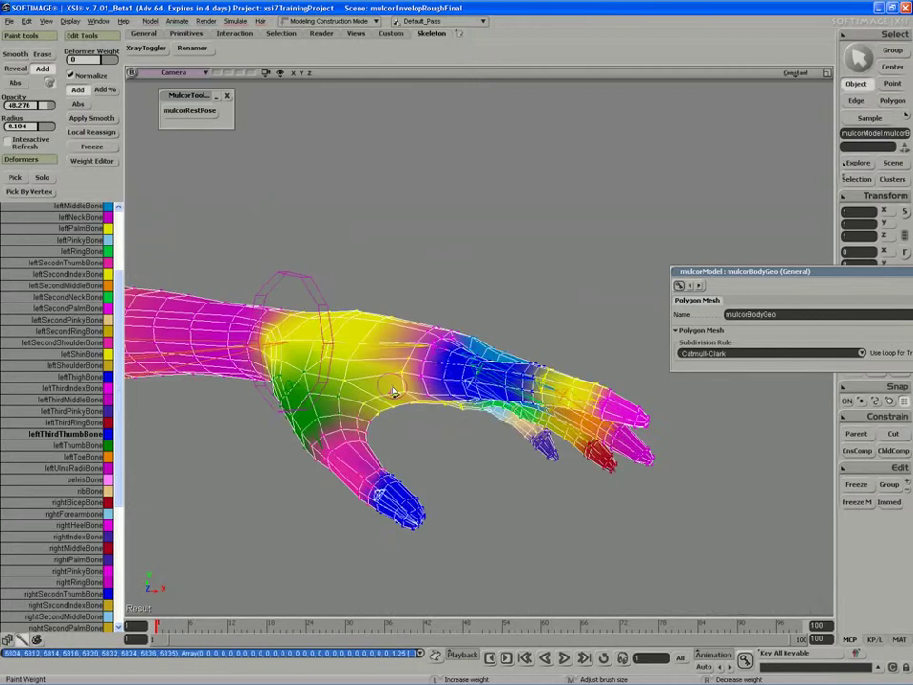
middle_click_drag(386, 383, 397, 374)
Step: Test the deformation by bending leftIndexBone down to about -69.7 degrees in Z
key("space")
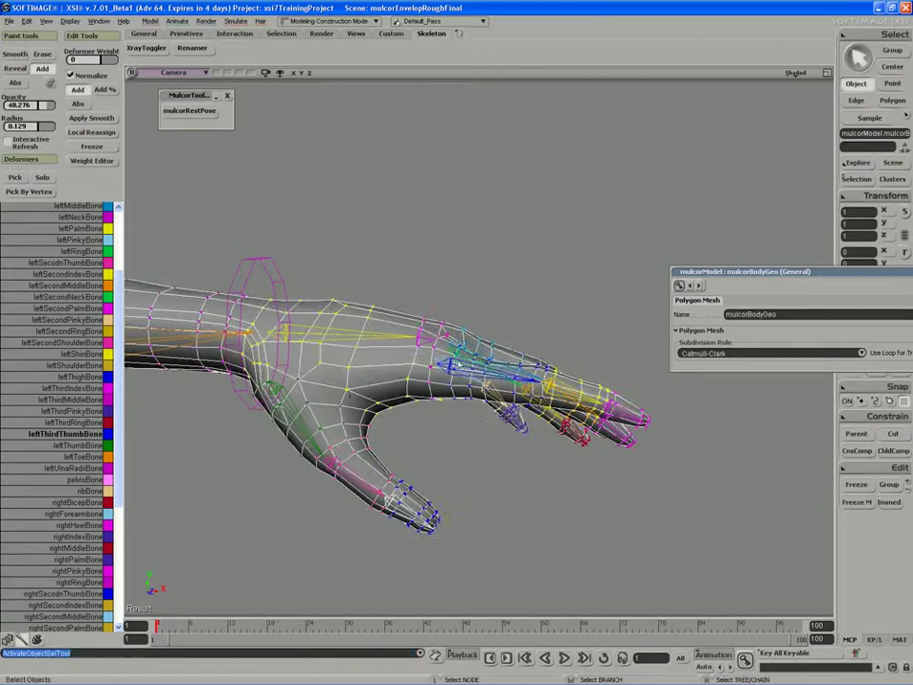
left_click(453, 360)
key("c")
left_click_drag(496, 320, 509, 393)
key("s")
right_click_drag(509, 394, 461, 415)
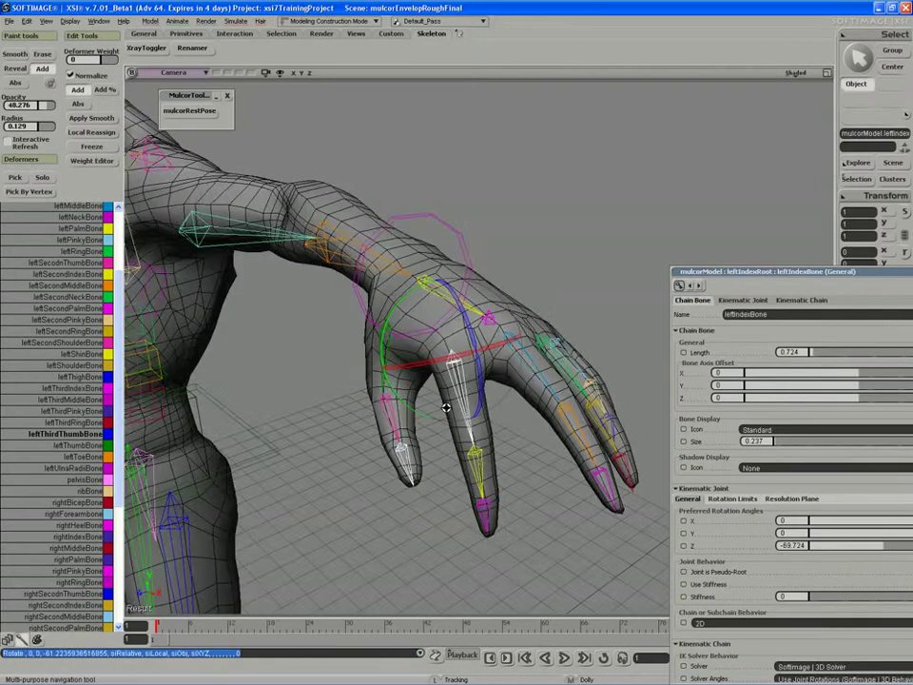
middle_click_drag(443, 407, 476, 379)
right_click_drag(476, 378, 367, 386)
Step: Bend leftMiddleBone down to about -70.6 degrees in Z to match the index finger
key("space")
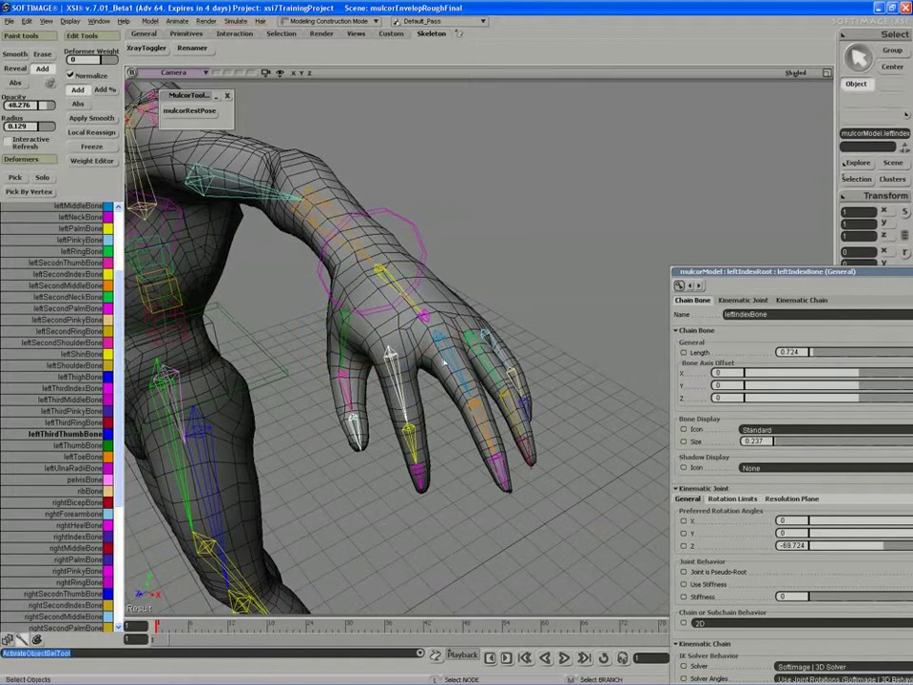
left_click(453, 354)
key("c")
left_click_drag(465, 326, 462, 382)
key("s")
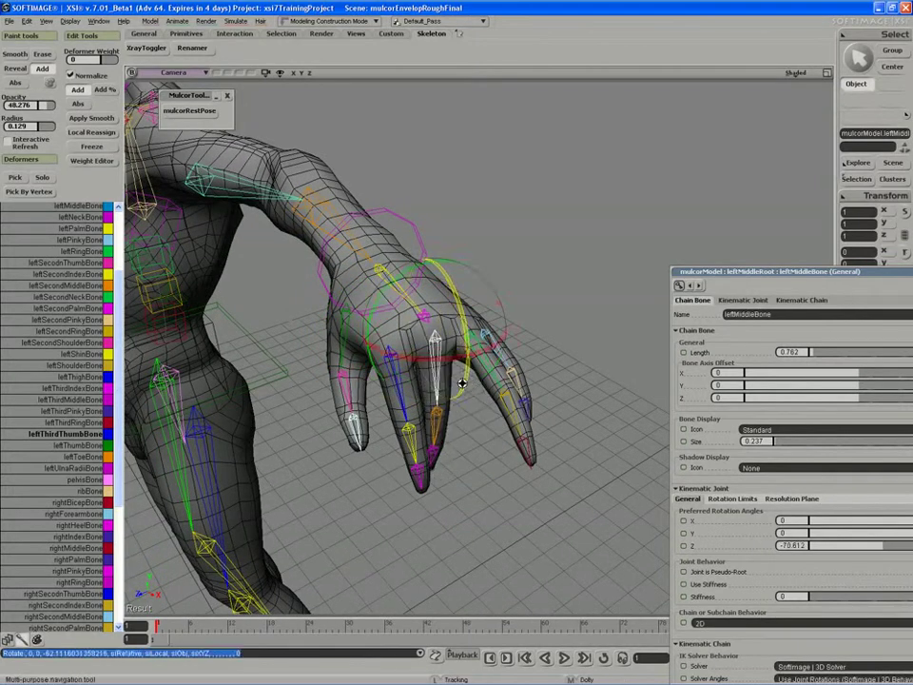
right_click_drag(462, 383, 483, 362)
Step: Bend leftRingBone down in Z alongside the middle finger
key("space")
left_click(481, 359)
key("c")
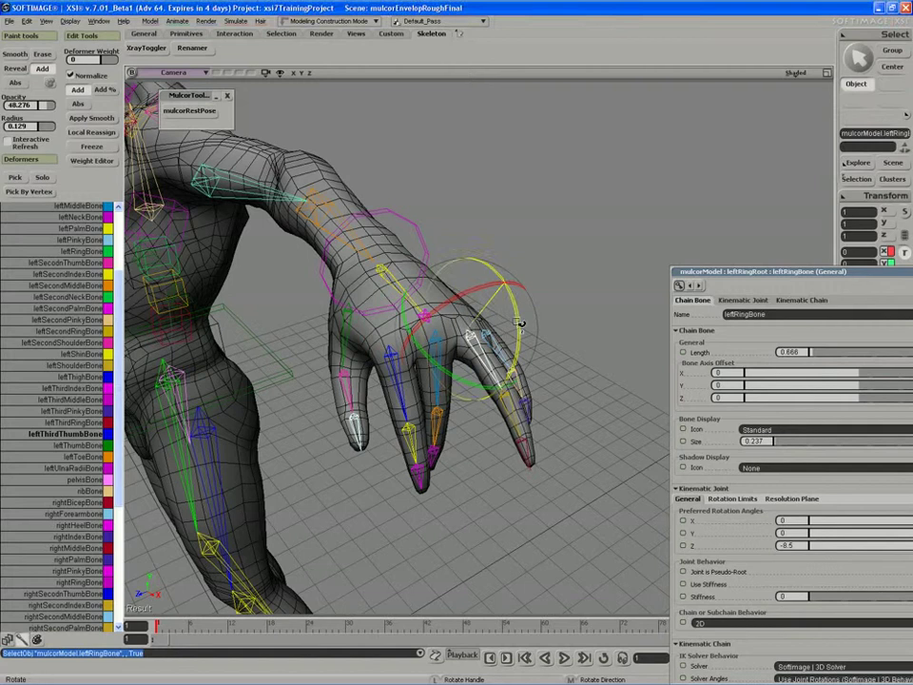
left_click_drag(522, 322, 514, 373)
Step: Bend leftPinkyBone down to about -60.3 degrees in Z
key("space")
left_click(500, 348)
key("c")
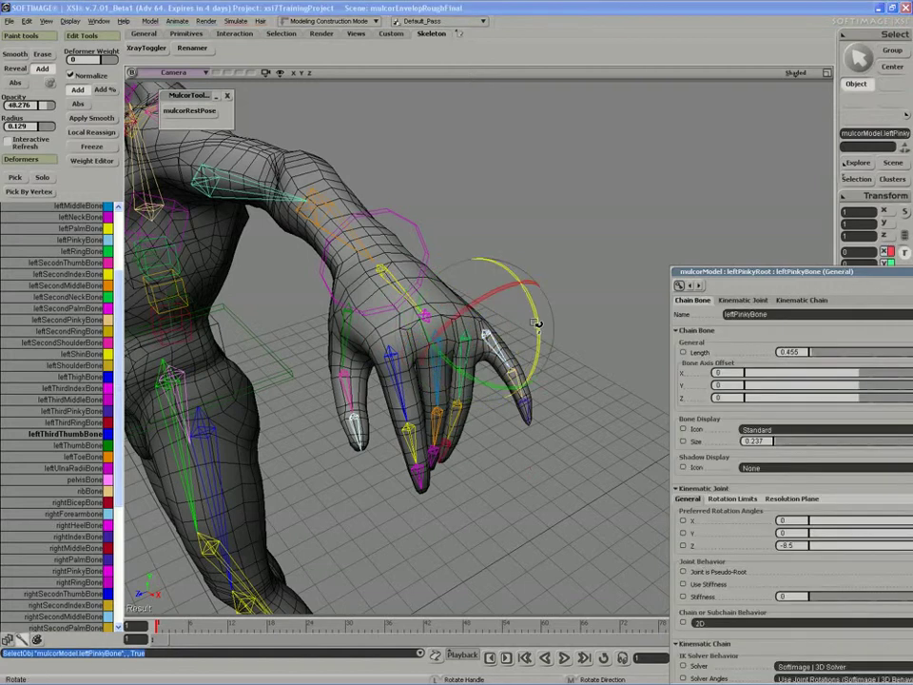
left_click_drag(538, 323, 533, 373)
key("s")
right_click_drag(533, 374, 351, 398)
Step: Rotate the left second palm bone slightly to test how the knuckle area deforms with the fingers bent
key("space")
key("s")
left_click_drag(384, 355, 348, 362)
key("space")
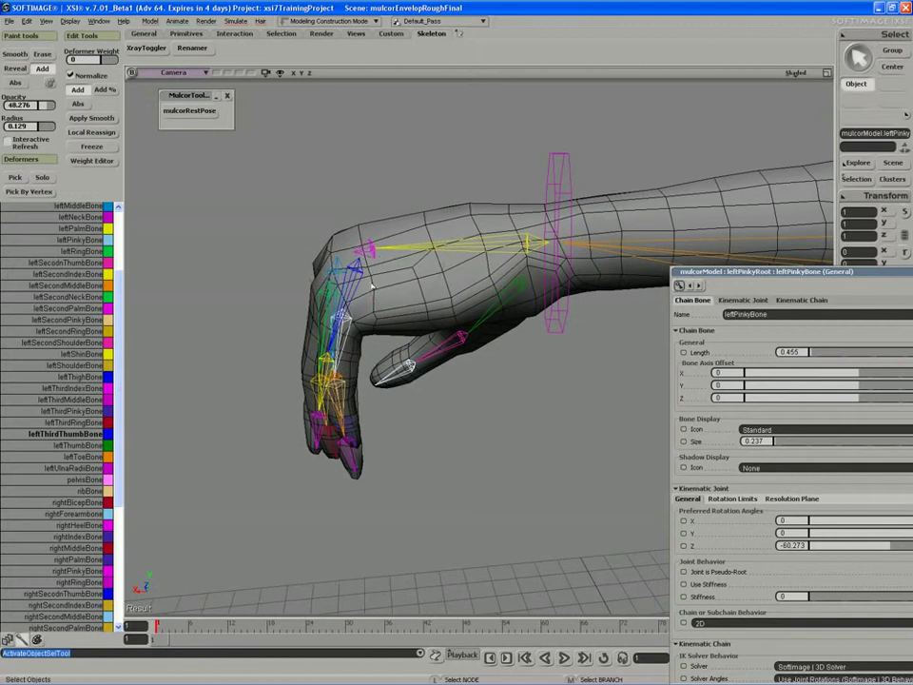
left_click(369, 250)
key("c")
left_click_drag(334, 188, 314, 226)
key("s")
right_click_drag(313, 227, 410, 216)
Step: Curl the left thumb inward by rotating its bones, bringing leftThirdThumbBone to about 69.2 degrees in Z
key("space")
left_click(368, 363)
key("c")
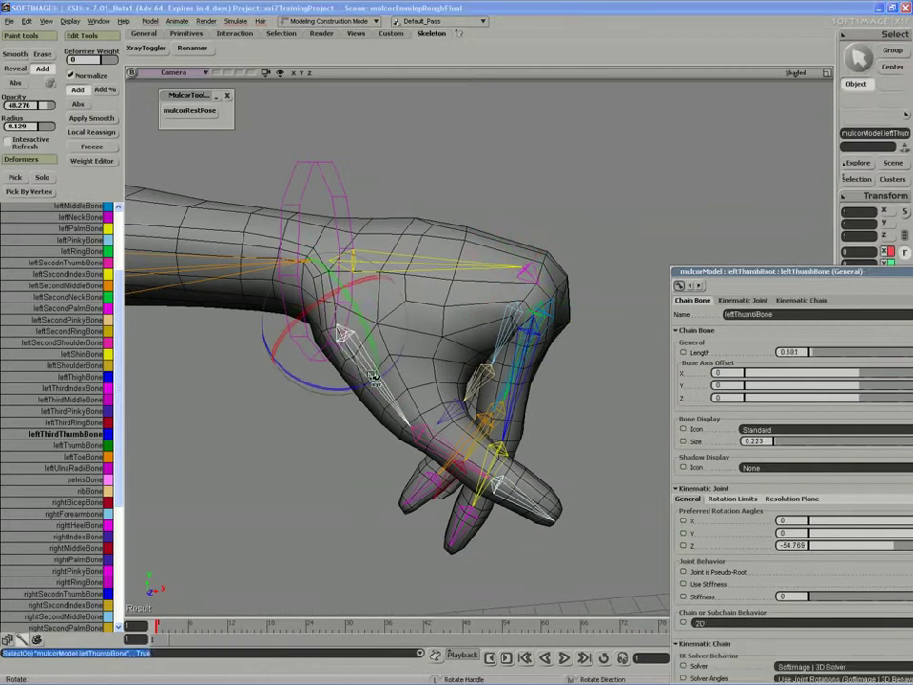
left_click_drag(372, 375, 511, 482)
key("space")
left_click(392, 440)
key("c")
key("space")
left_click(493, 437)
key("c")
key("s")
right_click_drag(508, 480, 350, 360)
key("space")
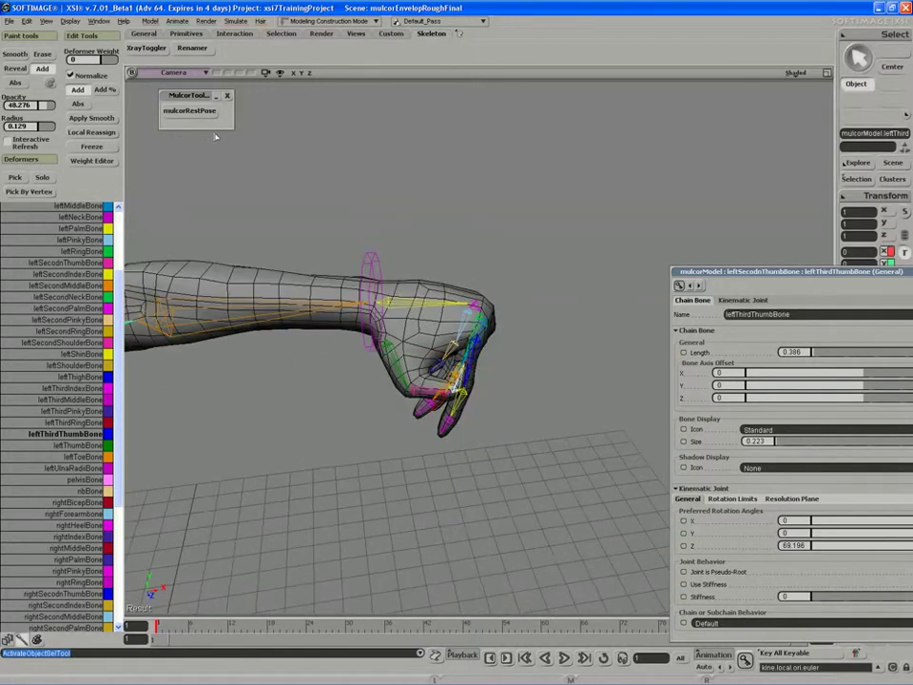
Step: Return the whole rig to its rest pose with mulcorRestPose
left_click(195, 112)
key("s")
left_click_drag(209, 198, 351, 289)
middle_click_drag(351, 289, 383, 242)
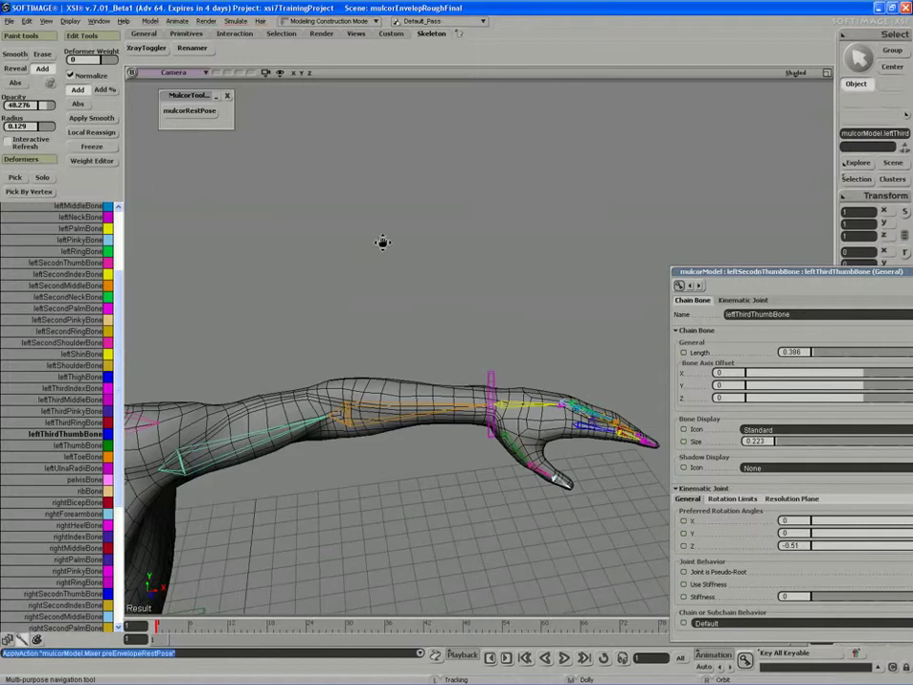
right_click_drag(384, 243, 355, 309)
mouse_move(456, 396)
right_mouse_down()
mouse_move(420, 384)
mouse_move(399, 388)
mouse_move(346, 440)
right_mouse_up()
Step: Select the body mesh for weight painting and smooth the weights around the left wrist
key("space")
left_click(399, 388)
key("s")
key("w")
left_click_drag(390, 390, 396, 356)
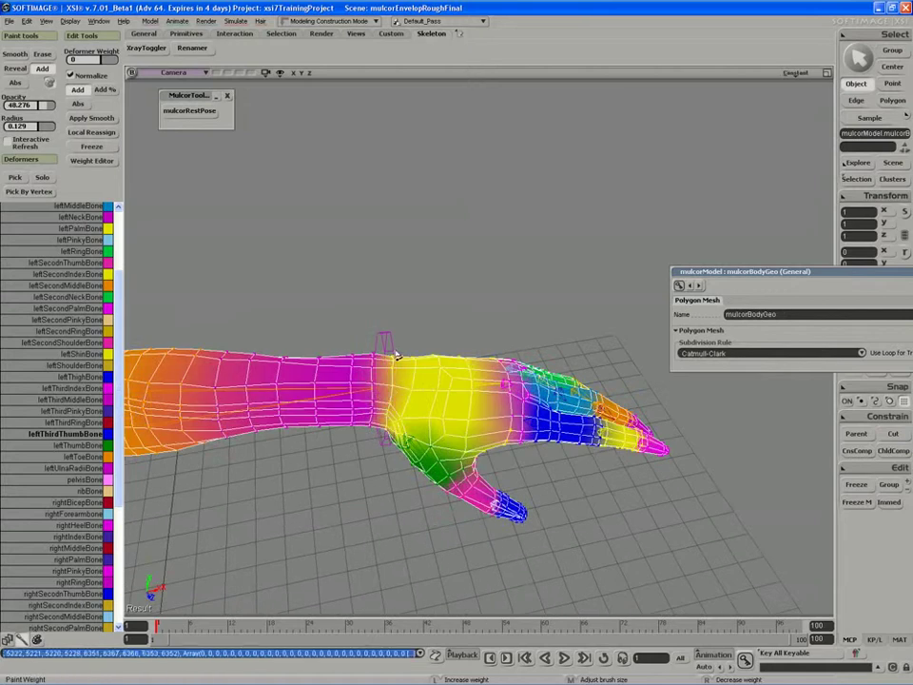
key("s")
right_click_drag(396, 356, 379, 388)
key("s")
key("space")
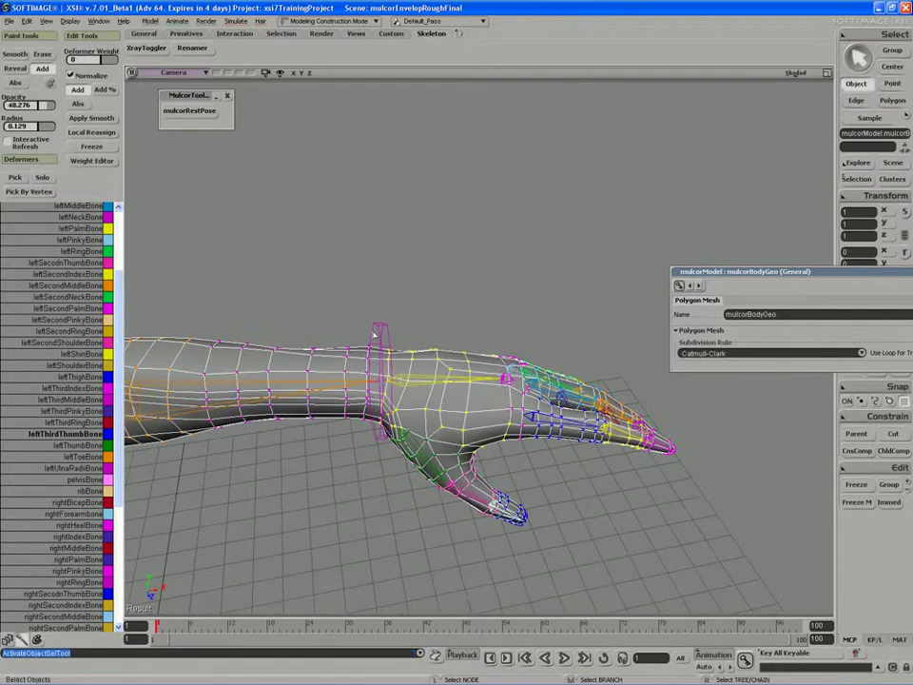
left_click(381, 379)
key("c")
mouse_move(371, 377)
left_mouse_down()
mouse_move(368, 440)
mouse_move(369, 415)
mouse_move(369, 424)
left_mouse_up()
key("ctrl+z")
key("s")
middle_click_drag(348, 402, 328, 418)
Step: Twist leftForearmbone around X to about -21.6 degrees to test the elbow and forearm deformation
key("space")
left_click(361, 394)
key("s")
key("c")
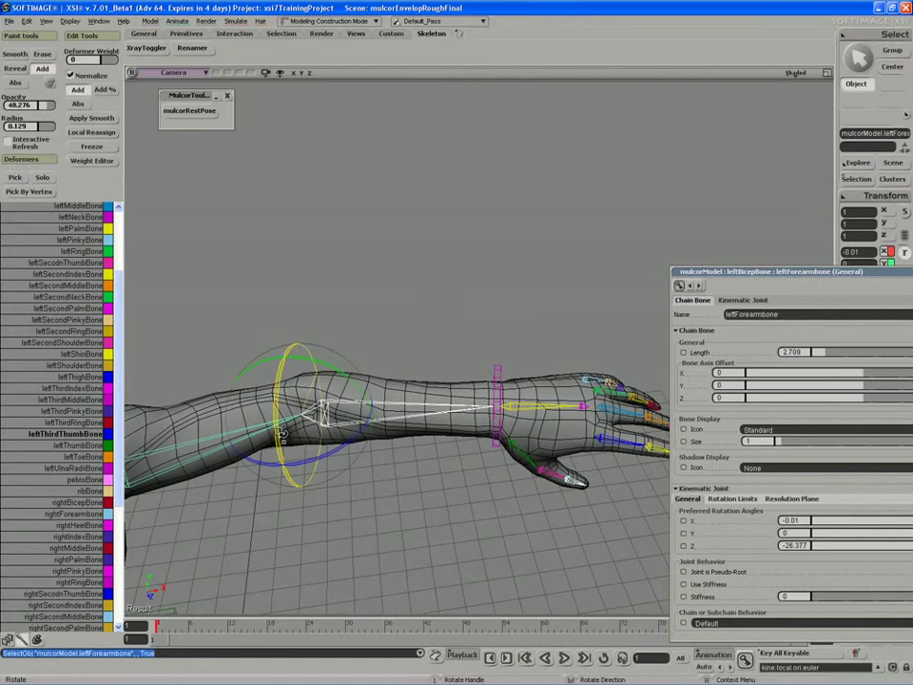
left_click_drag(282, 434, 281, 420)
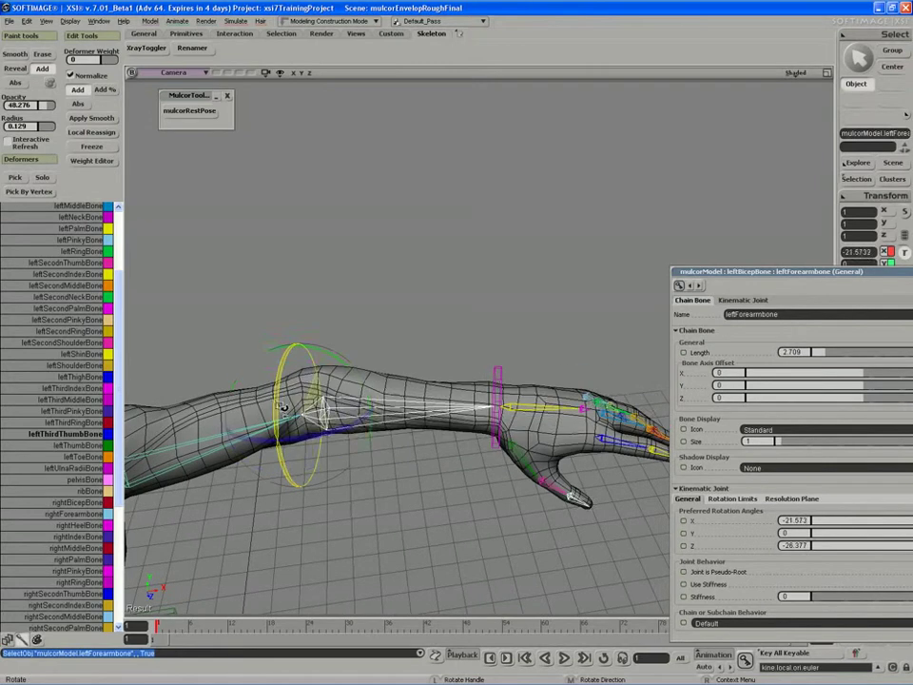
Step: Twist leftUlnaRadiiBone around X to about -68.3 degrees
key("space")
left_click(500, 373)
key("c")
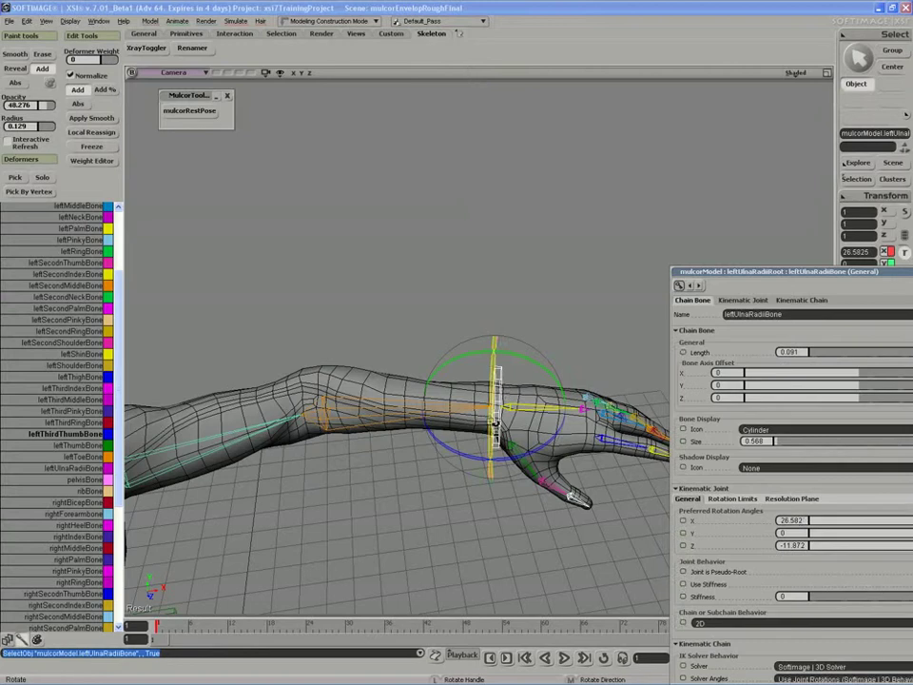
left_click_drag(493, 422, 496, 339)
Step: Twist leftPalmBone around X to about -32.1 degrees so the palm turns further than the wrist
key("space")
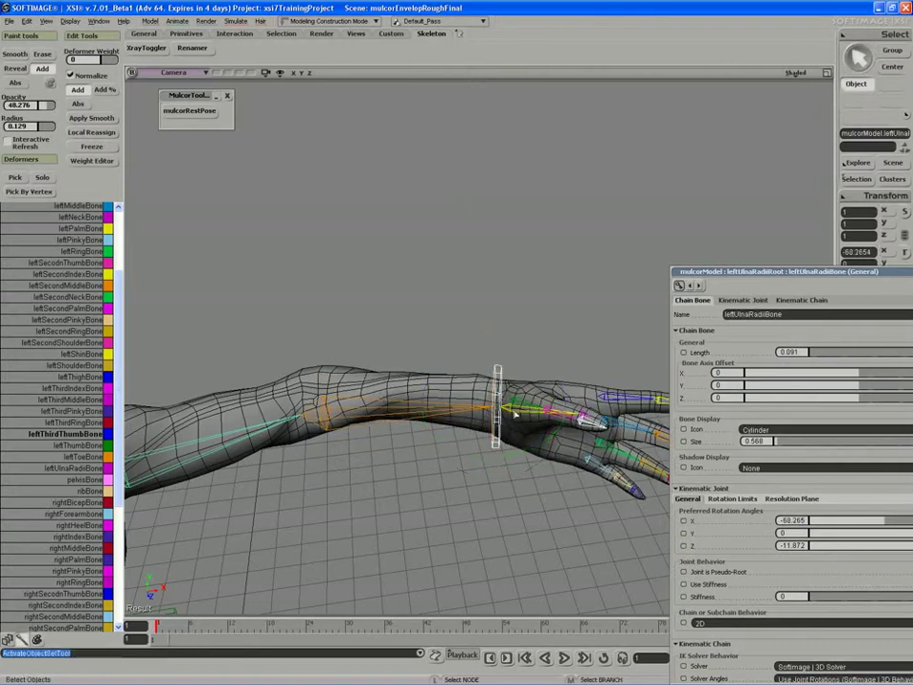
left_click(509, 407)
left_click_drag(509, 407, 496, 388)
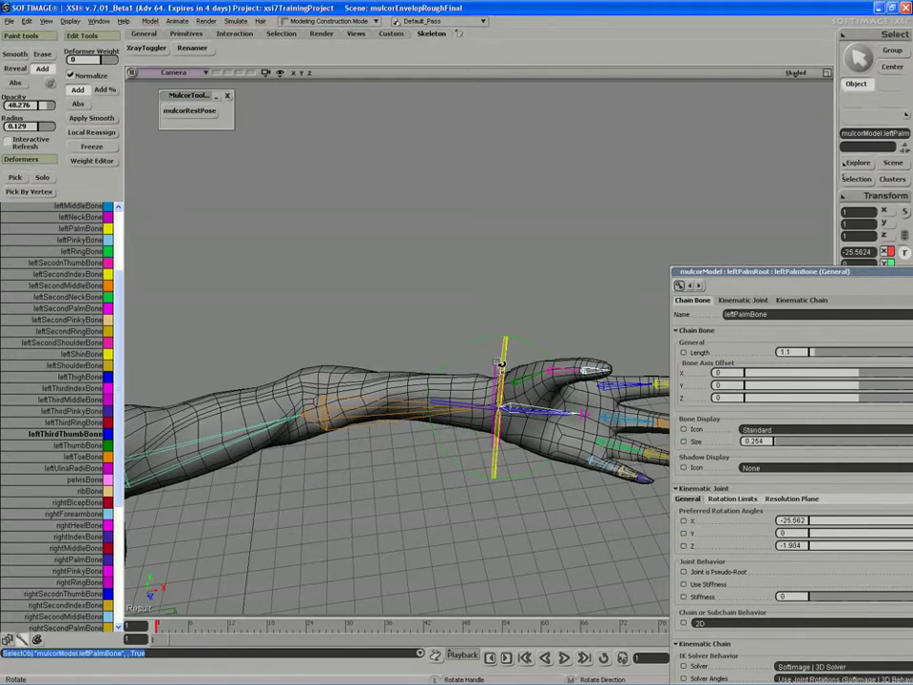
key("space")
Step: Examine how the forearm, wrist and elbow of the twisted left arm deform from several angles
key("s")
right_click_drag(496, 388, 351, 349)
middle_click_drag(351, 349, 475, 322)
right_click_drag(475, 323, 429, 355)
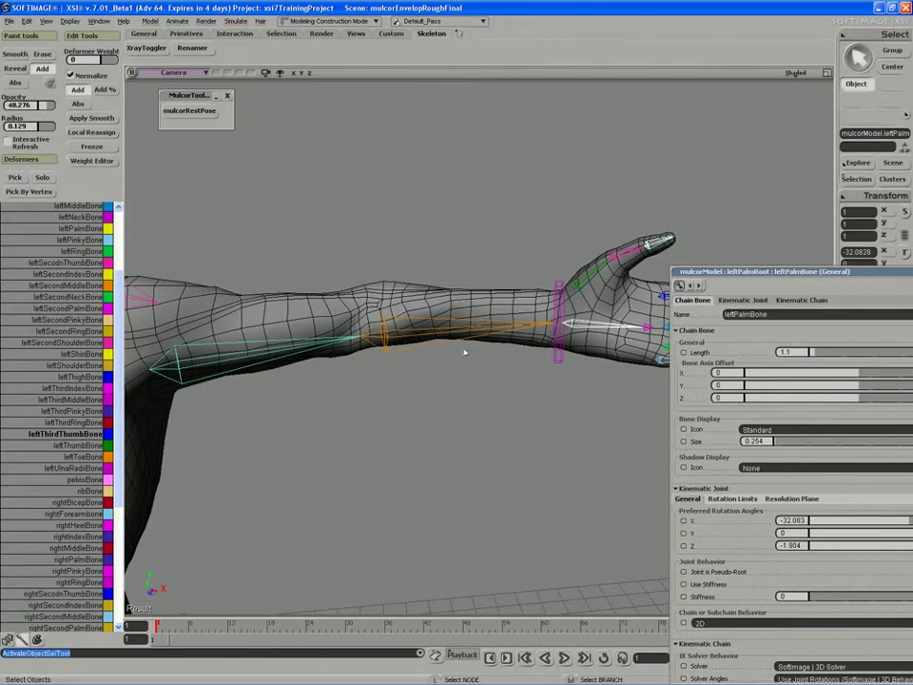
key("s")
right_click_drag(359, 272, 331, 255)
middle_click_drag(330, 255, 437, 242)
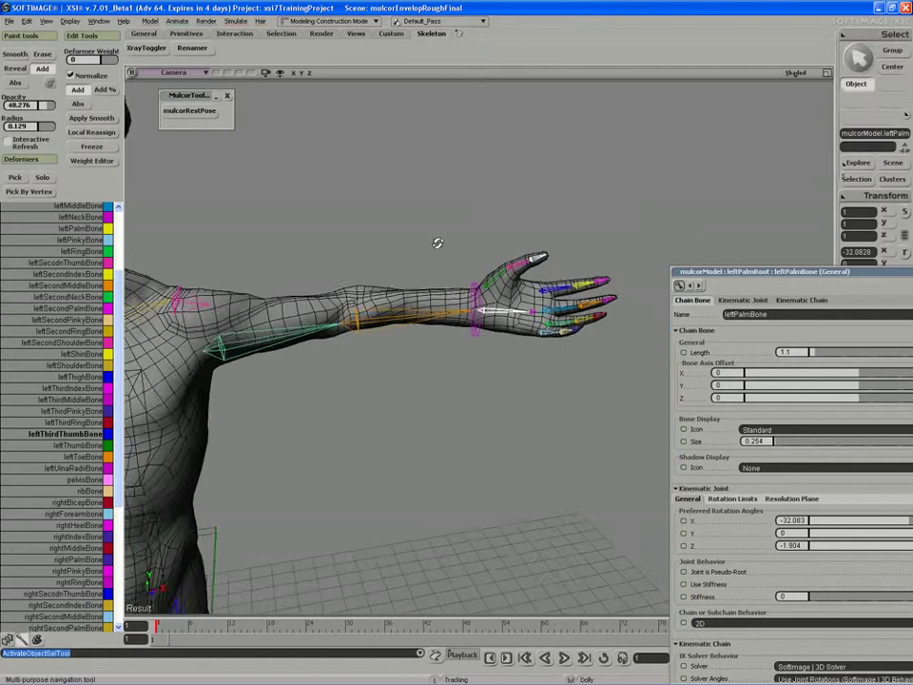
right_click_drag(437, 242, 438, 251)
Step: Reset the twisted arm to the rest pose with mulcorRestPose and bring the forearm and hand back into focus
left_click(191, 111)
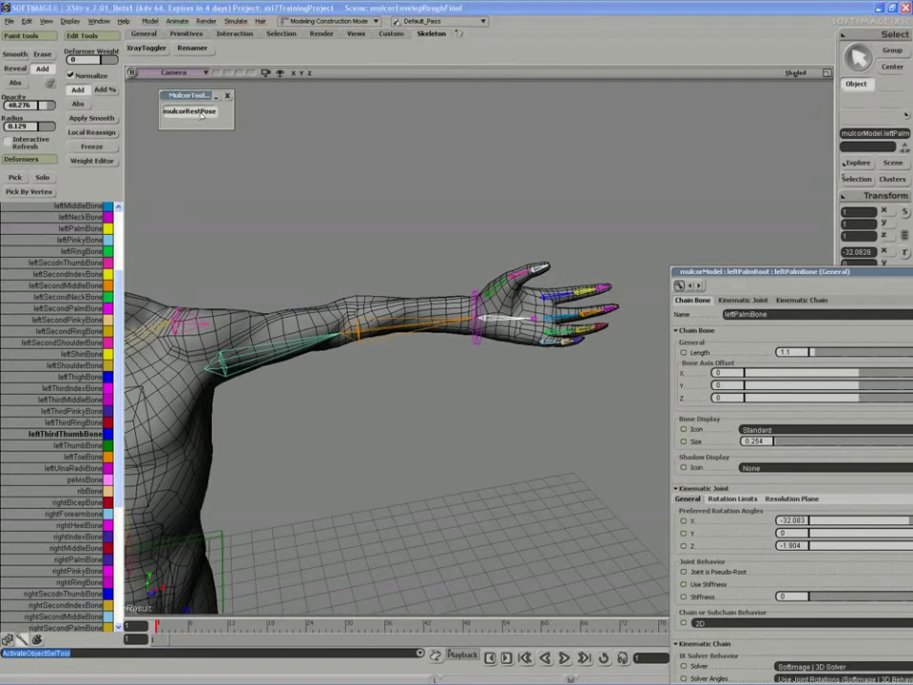
key("s")
right_click_drag(291, 226, 254, 272)
middle_click_drag(276, 253, 251, 278)
left_click_drag(257, 278, 232, 296)
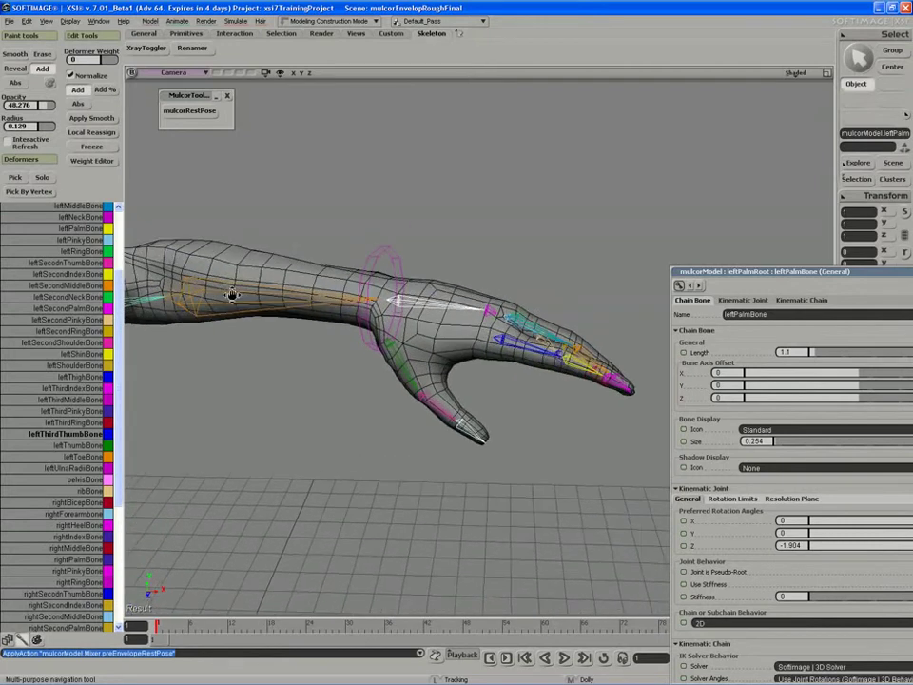
middle_click_drag(242, 290, 232, 297)
key("s")
left_click_drag(181, 235, 233, 282)
right_click_drag(233, 281, 234, 275)
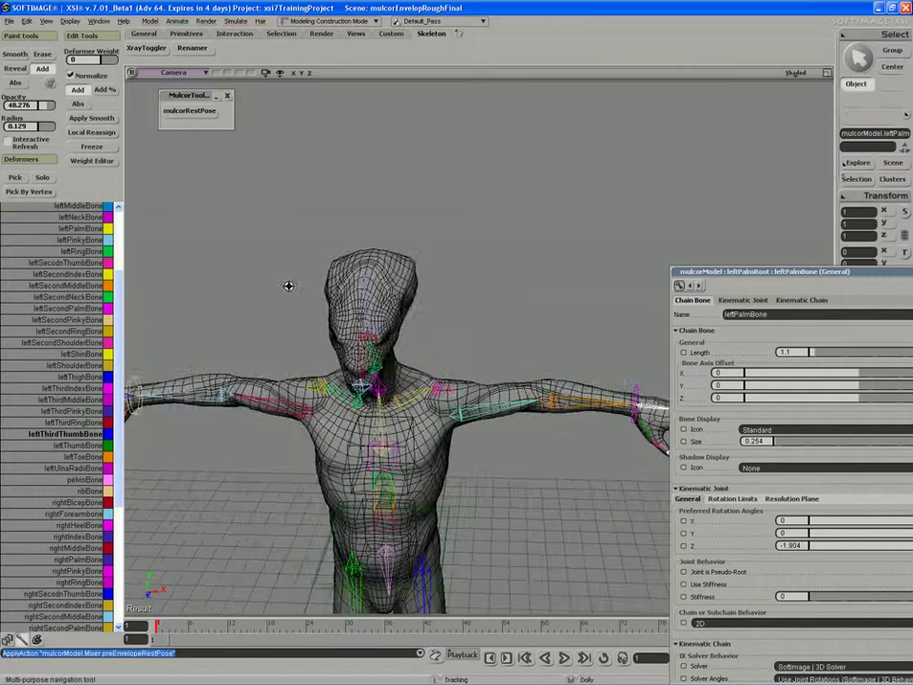
Step: Smooth the body mesh's weight transition between leftNeckBone and leftSecondNeckBone around the lower neck with a 0.289 brush radius
middle_click_drag(288, 285, 361, 319)
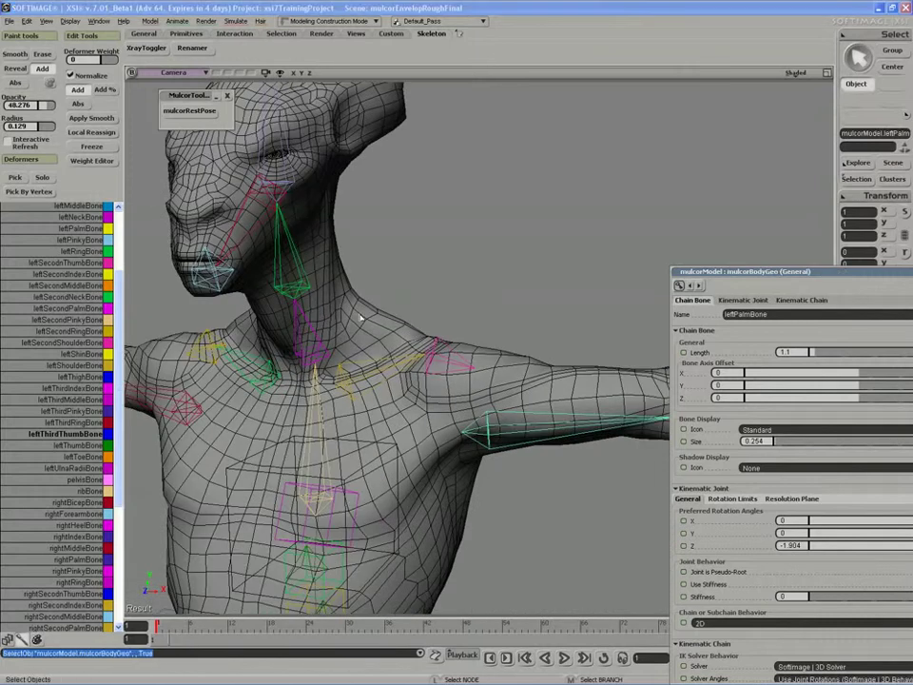
key("w")
scroll(354, 328, "up", 3)
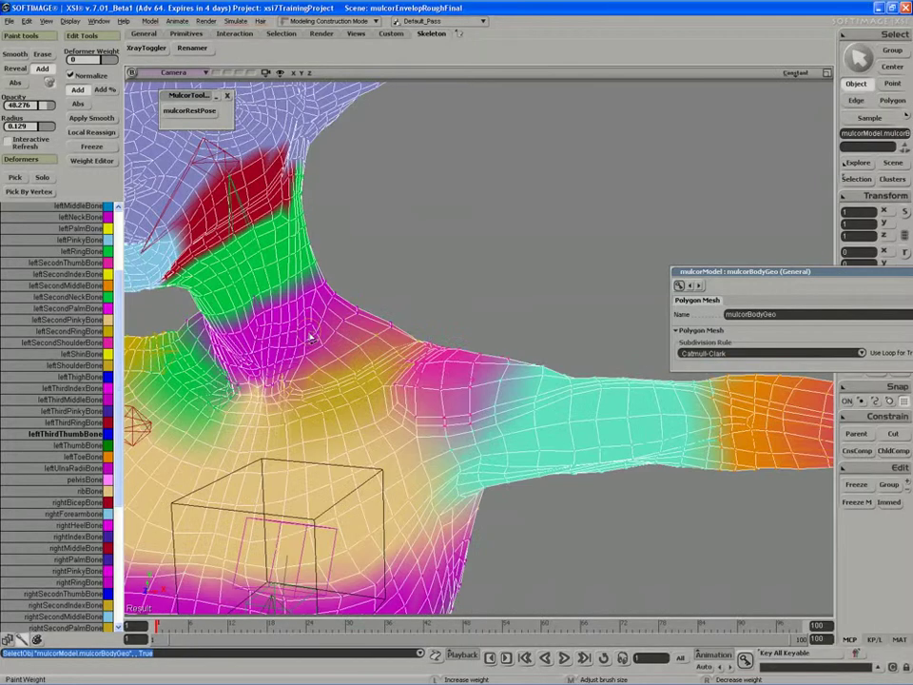
middle_click_drag(311, 338, 349, 315)
right_click_drag(324, 277, 315, 287)
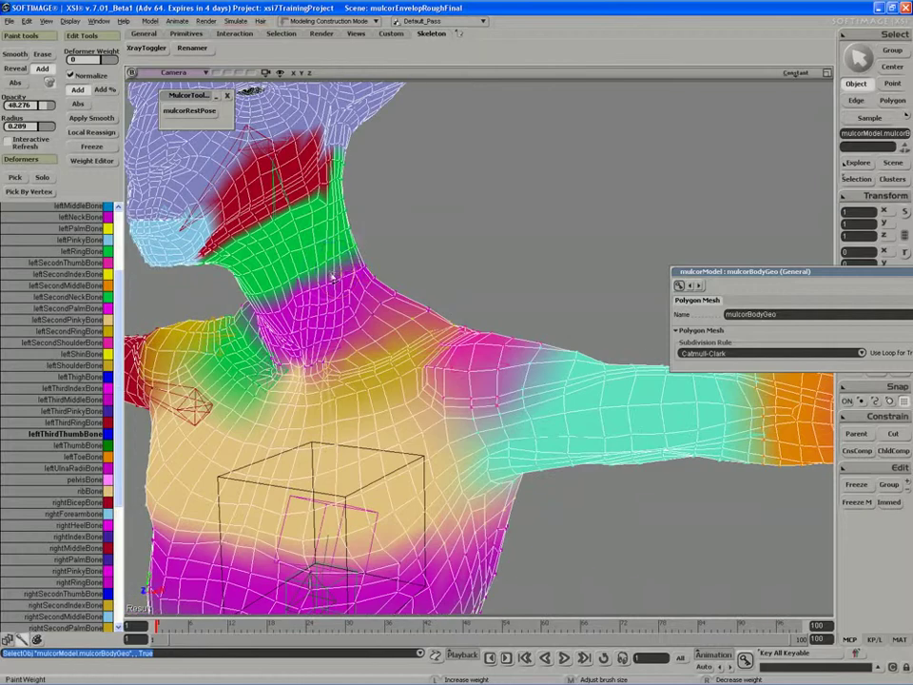
middle_click_drag(271, 305, 538, 300)
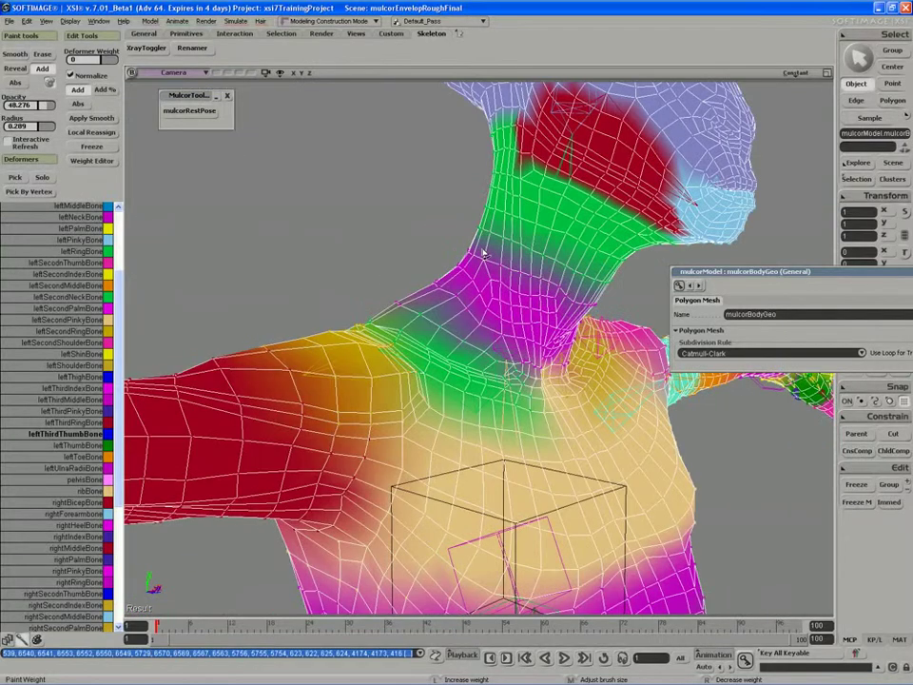
middle_click_drag(484, 253, 424, 305)
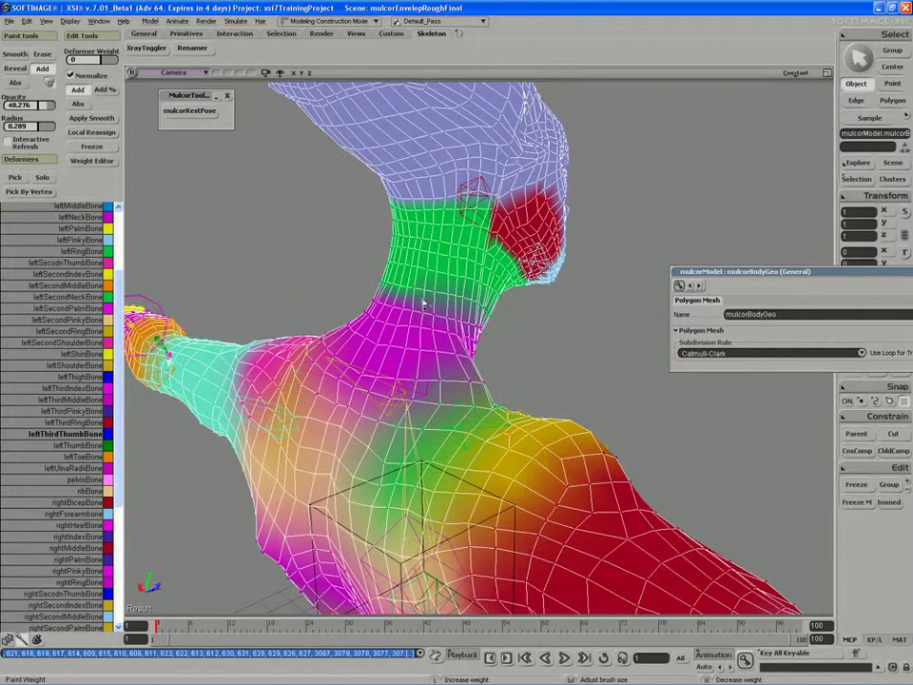
middle_click_drag(367, 291, 447, 315)
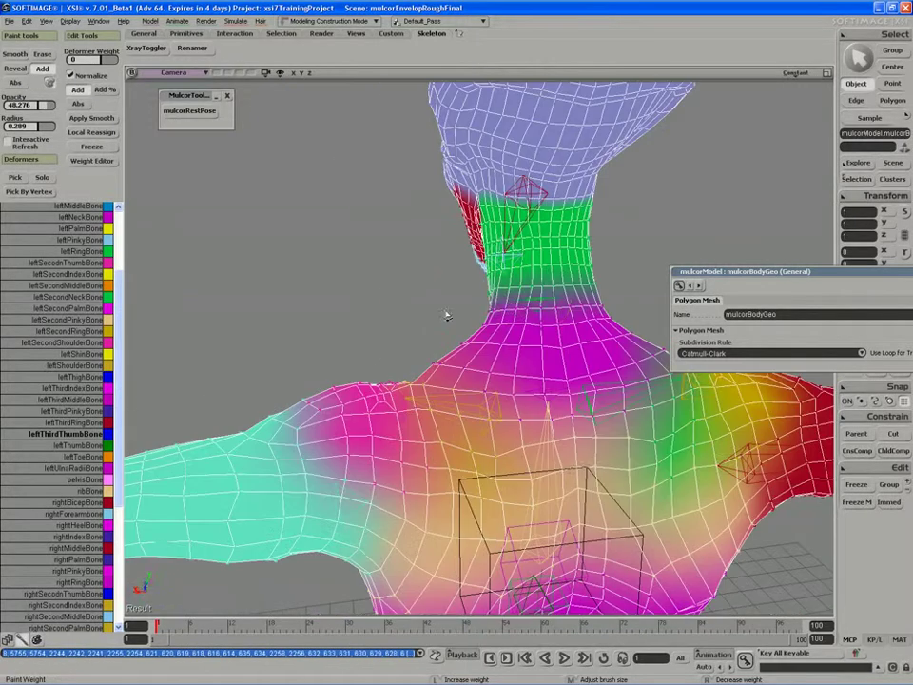
Step: Smooth the weight boundary between the head and upper neck around the back and sides with a 0.192 brush radius
key("s")
right_click_drag(467, 306, 382, 326)
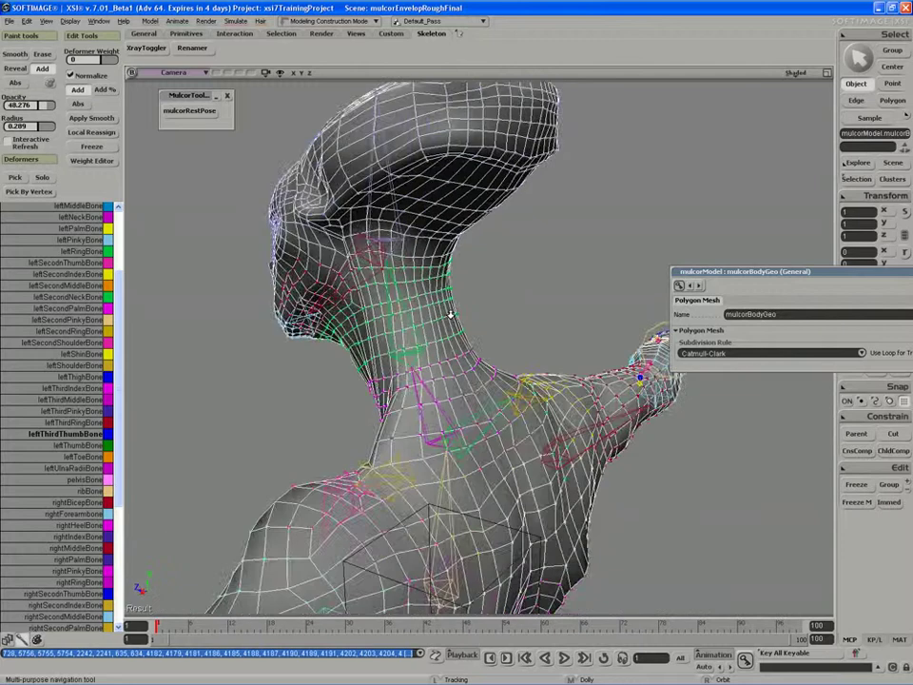
middle_click_drag(382, 326, 357, 370)
left_click_drag(355, 309, 345, 375)
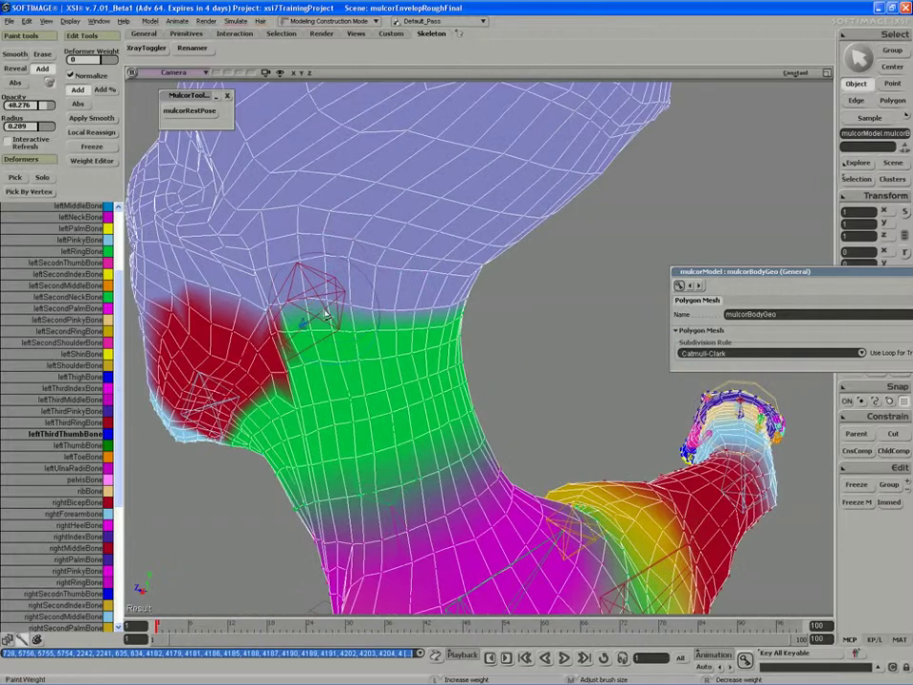
middle_click_drag(327, 315, 296, 318)
left_click_drag(296, 318, 327, 321)
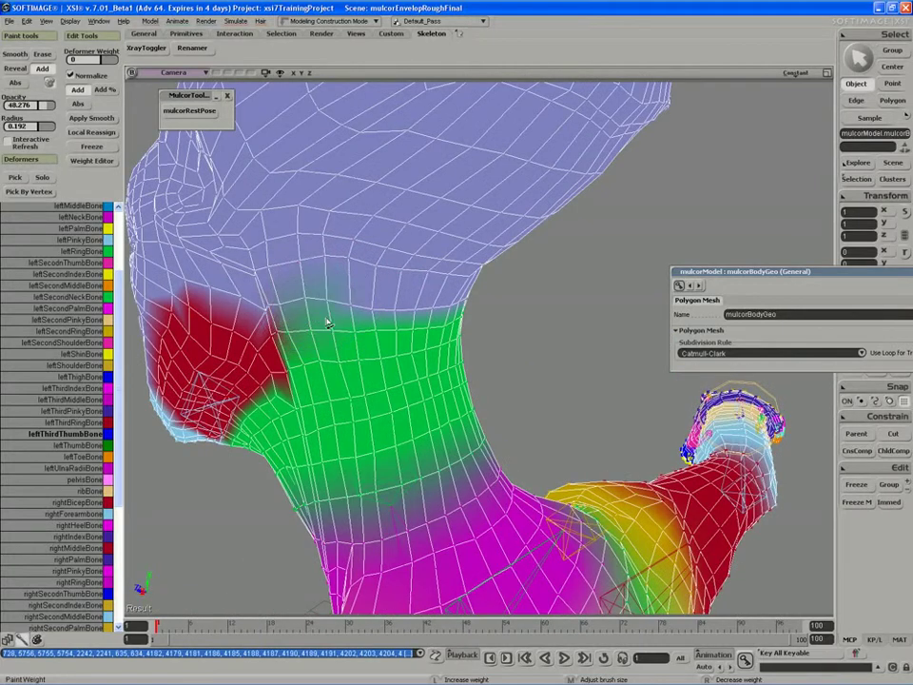
mouse_move(439, 318)
right_mouse_down()
mouse_move(371, 332)
mouse_move(309, 326)
right_mouse_up()
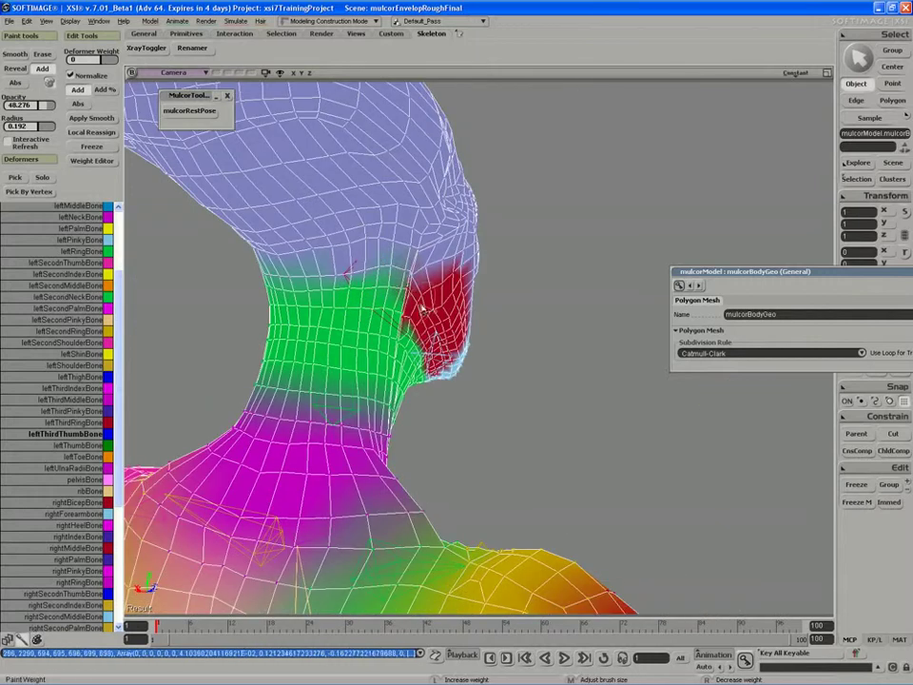
right_click_drag(399, 281, 298, 314)
right_click_drag(362, 288, 332, 309)
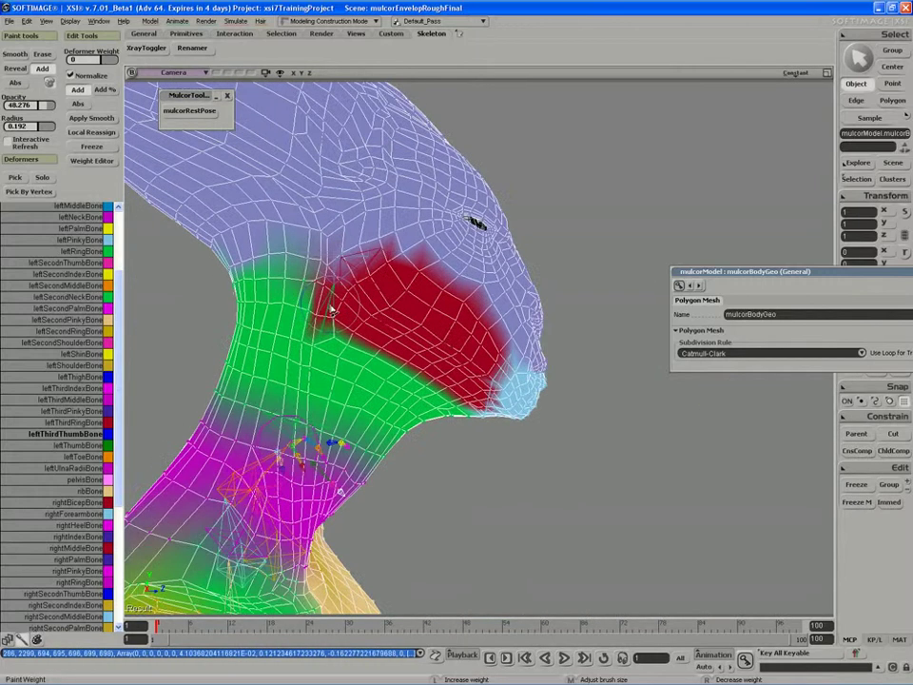
Step: Smooth the jaw-to-neck weight boundary along both sides and the underside of the jaw with a 0.246 brush radius
mouse_move(330, 309)
middle_mouse_down()
mouse_move(342, 339)
mouse_move(362, 340)
middle_mouse_up()
right_click_drag(360, 367, 362, 429)
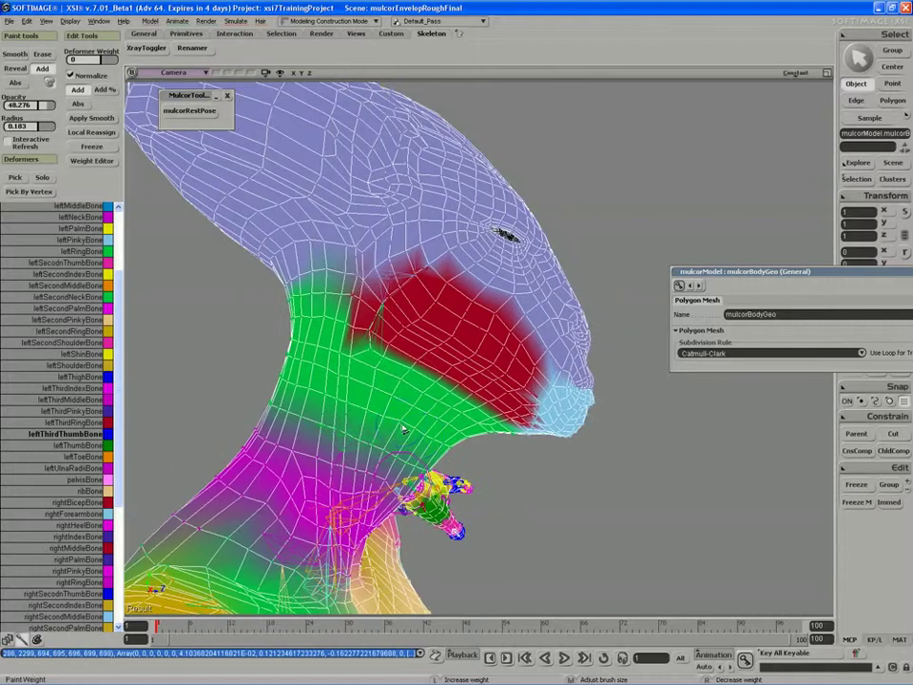
mouse_move(397, 414)
middle_mouse_down()
mouse_move(368, 355)
mouse_move(375, 362)
middle_mouse_up()
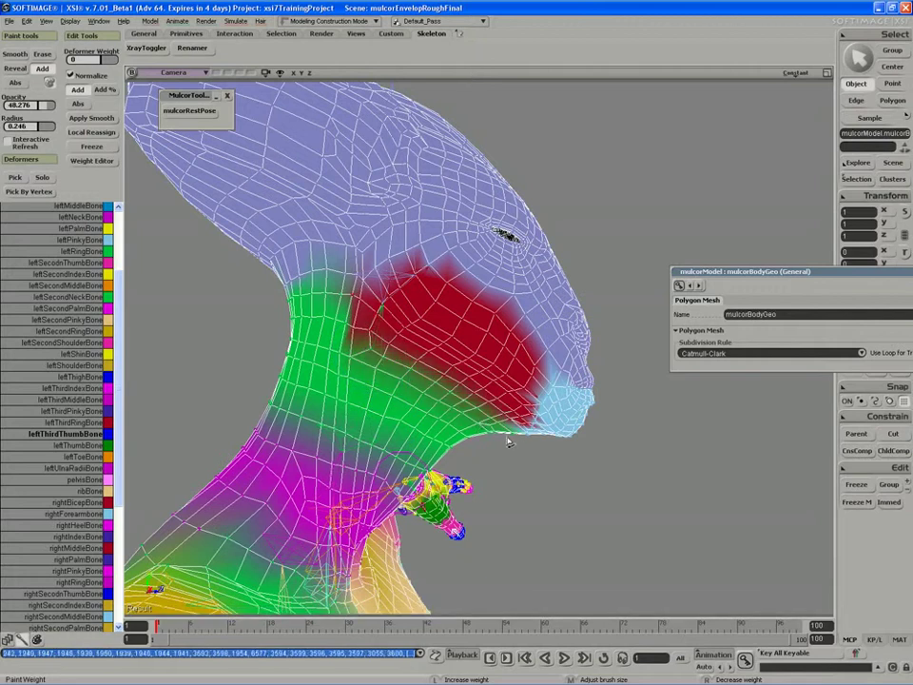
key("s")
mouse_move(508, 441)
right_mouse_down()
mouse_move(396, 405)
mouse_move(424, 387)
mouse_move(428, 365)
right_mouse_up()
key("s")
mouse_move(415, 415)
right_mouse_down()
mouse_move(449, 403)
mouse_move(427, 433)
right_mouse_up()
key("s")
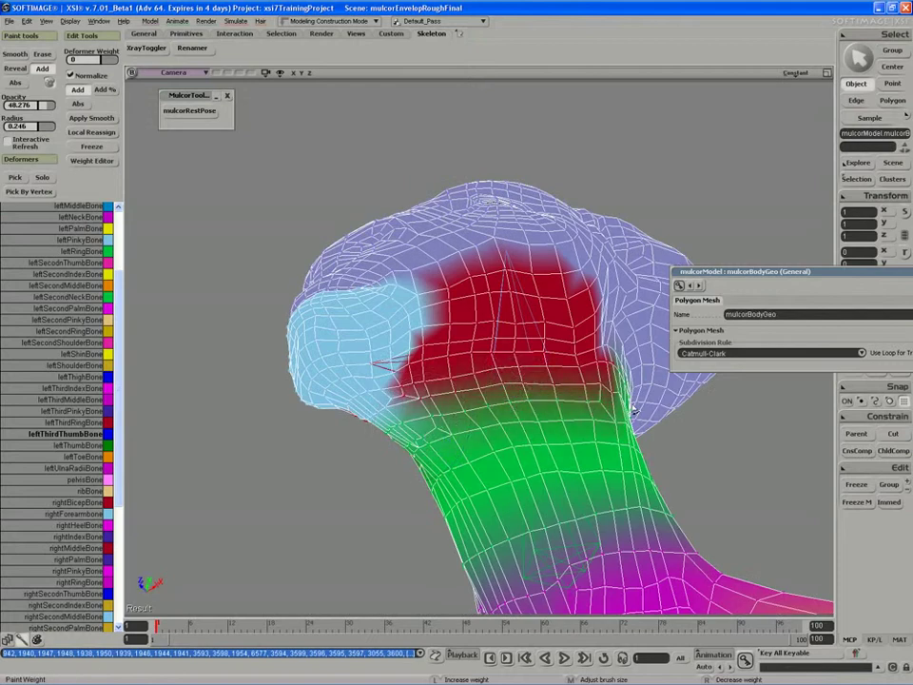
key("s")
mouse_move(591, 444)
right_mouse_down()
mouse_move(499, 486)
mouse_move(493, 368)
right_mouse_up()
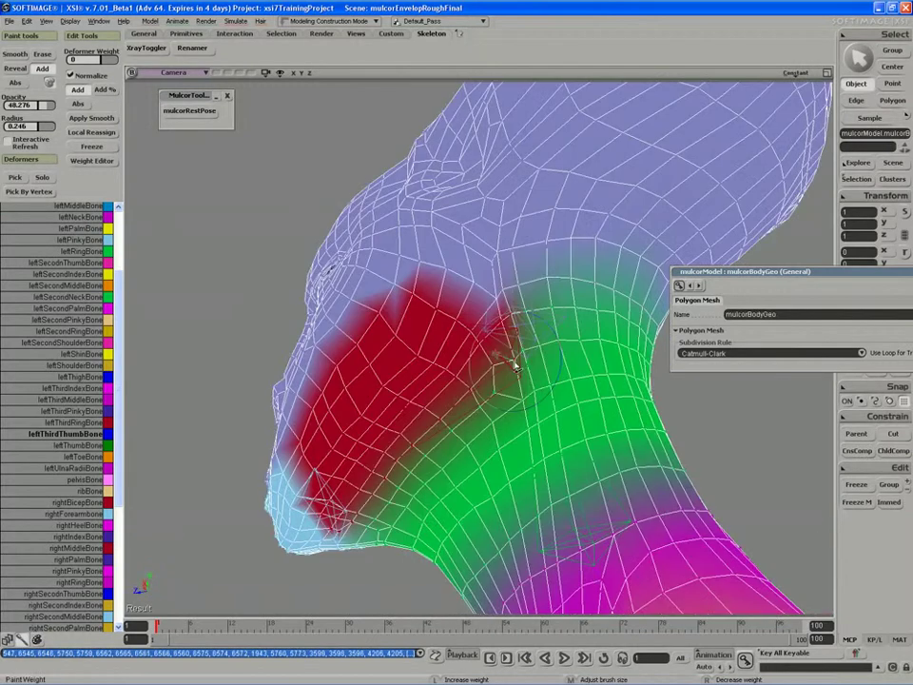
Step: Blend the upper and rear edges of the jaw weights into the head on the left cheek with a 0.217 brush radius
left_click_drag(510, 316, 459, 330)
key("s")
right_click_drag(458, 330, 471, 332)
middle_click_drag(471, 332, 465, 330)
mouse_move(477, 319)
left_mouse_down()
mouse_move(383, 318)
mouse_move(315, 332)
left_mouse_up()
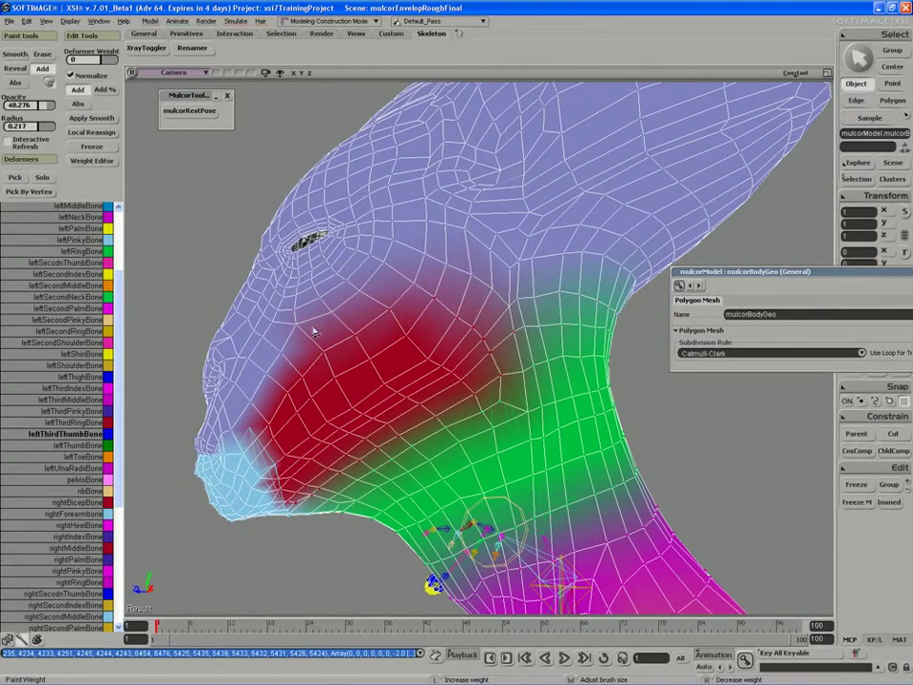
Step: Smooth the weights where the head, jaw and chin meet beside the left of the mouth with a 0.16 brush radius
key("s")
right_click_drag(263, 406, 291, 401)
mouse_move(291, 401)
middle_mouse_down()
mouse_move(289, 424)
mouse_move(316, 411)
middle_mouse_up()
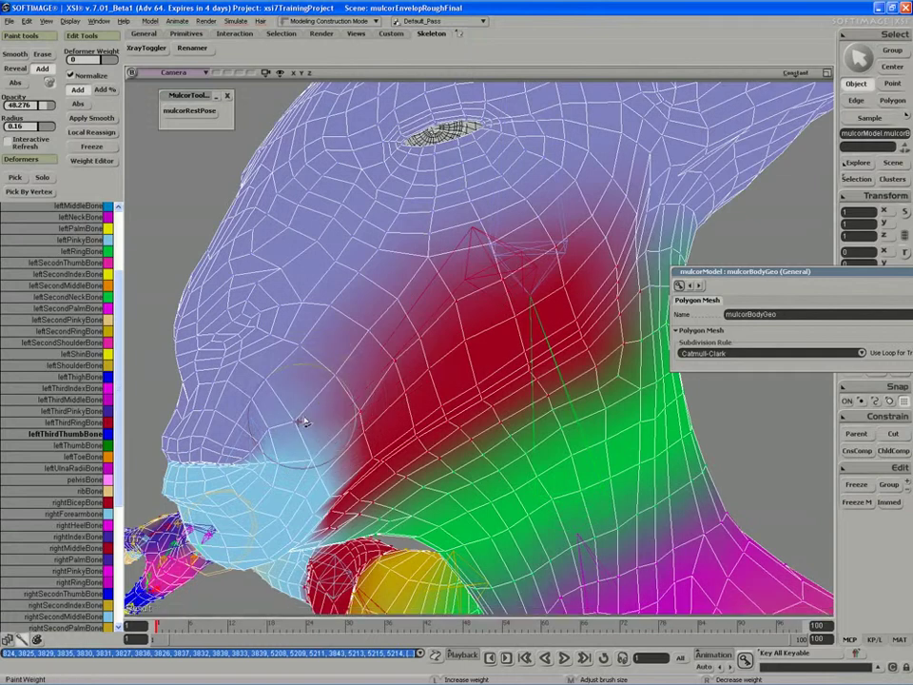
left_click_drag(293, 433, 288, 435)
key("s")
mouse_move(288, 435)
right_mouse_down()
mouse_move(276, 451)
mouse_move(253, 443)
mouse_move(329, 399)
mouse_move(397, 391)
mouse_move(322, 390)
right_mouse_up()
key("s")
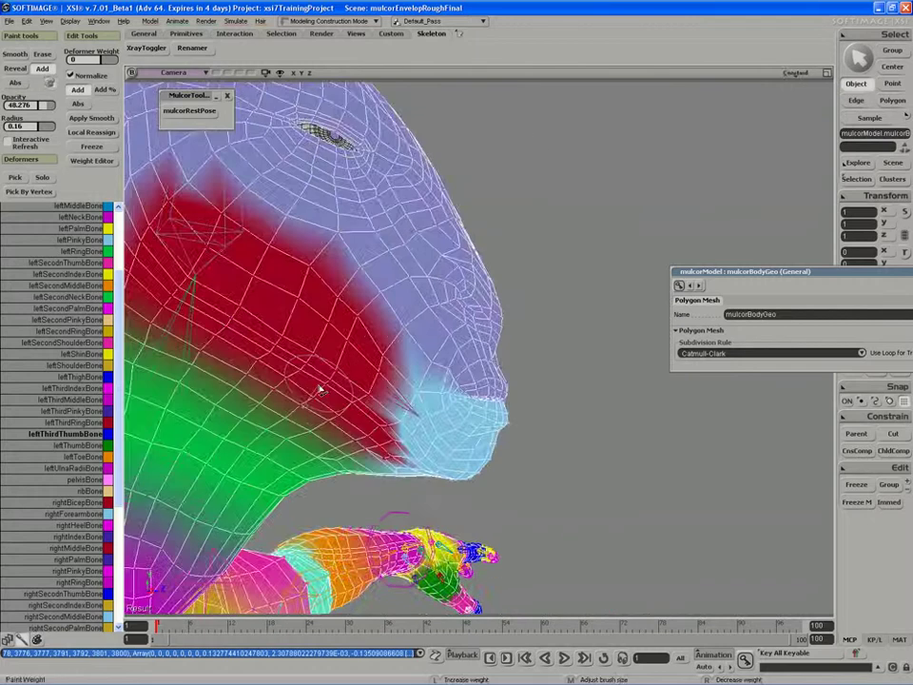
Step: Blend the jaw weights into the head across the right cheek with a 0.266 brush radius
key("s")
right_click_drag(210, 238, 239, 253)
middle_click_drag(228, 289, 239, 291)
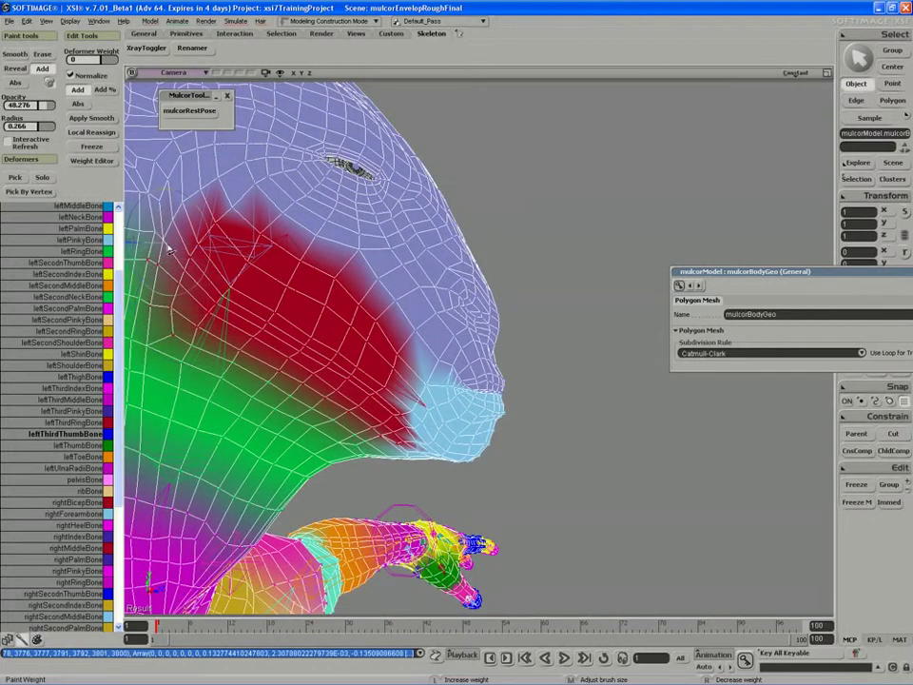
mouse_move(169, 249)
left_mouse_down()
mouse_move(225, 180)
mouse_move(404, 347)
left_mouse_up()
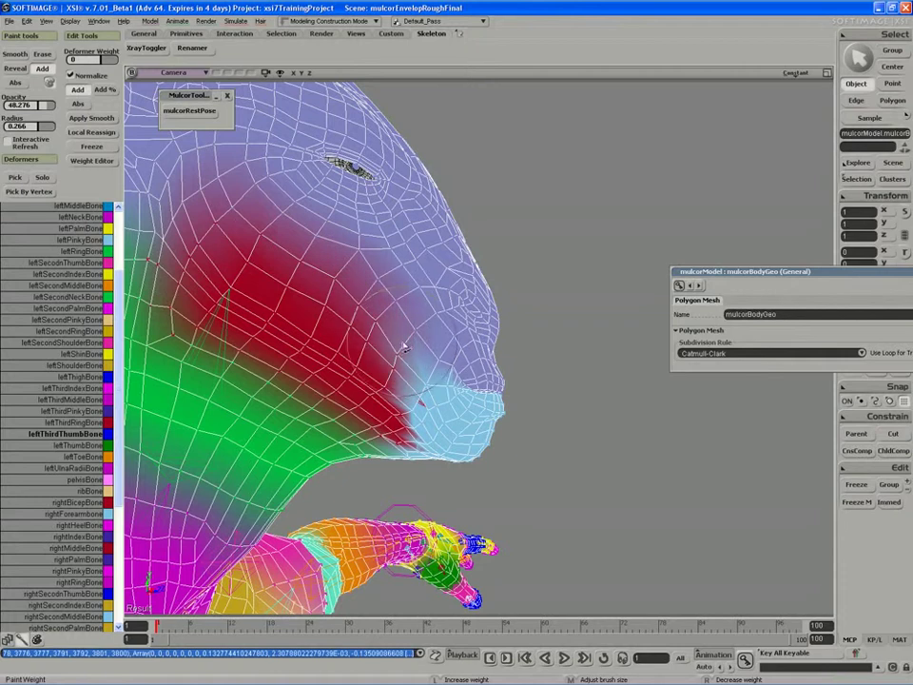
Step: Smooth the chin-to-jaw weight boundary around the underside of the chin with a 0.128 brush radius
mouse_move(380, 378)
right_mouse_down()
mouse_move(332, 348)
mouse_move(345, 312)
right_mouse_up()
key("w")
middle_click_drag(372, 302, 360, 301)
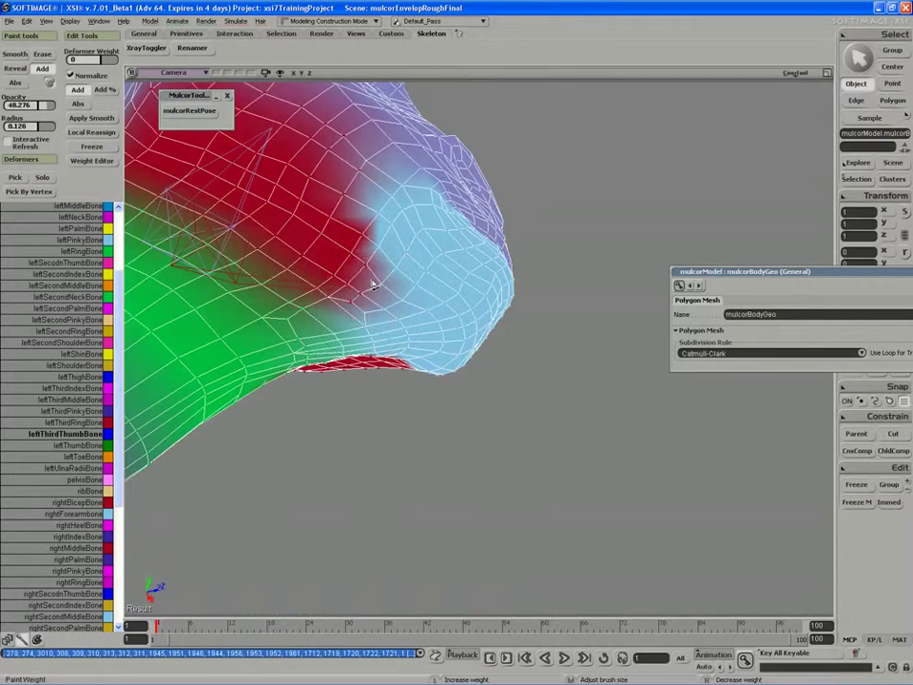
left_click(367, 226)
right_click_drag(367, 226, 353, 256)
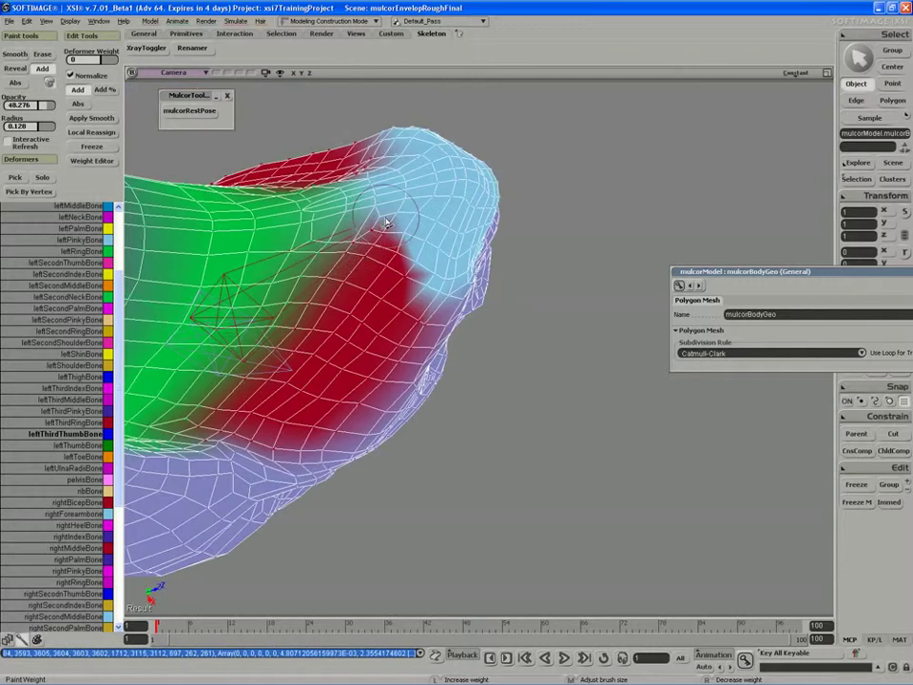
left_click(446, 303)
Step: Select jawBone and rotate it around Z to about -121 degrees to test opening the mouth
key("s")
mouse_move(420, 279)
right_mouse_down()
mouse_move(302, 213)
mouse_move(211, 127)
mouse_move(106, 240)
mouse_move(57, 411)
mouse_move(115, 505)
mouse_move(61, 483)
mouse_move(56, 453)
right_mouse_up()
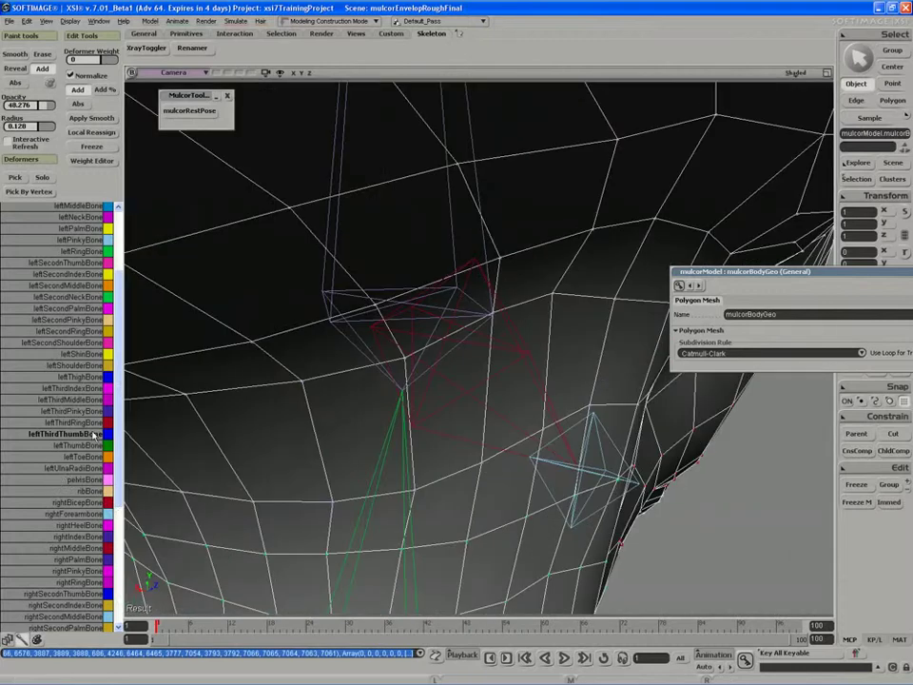
key("r")
key("s")
left_click_drag(326, 392, 356, 596)
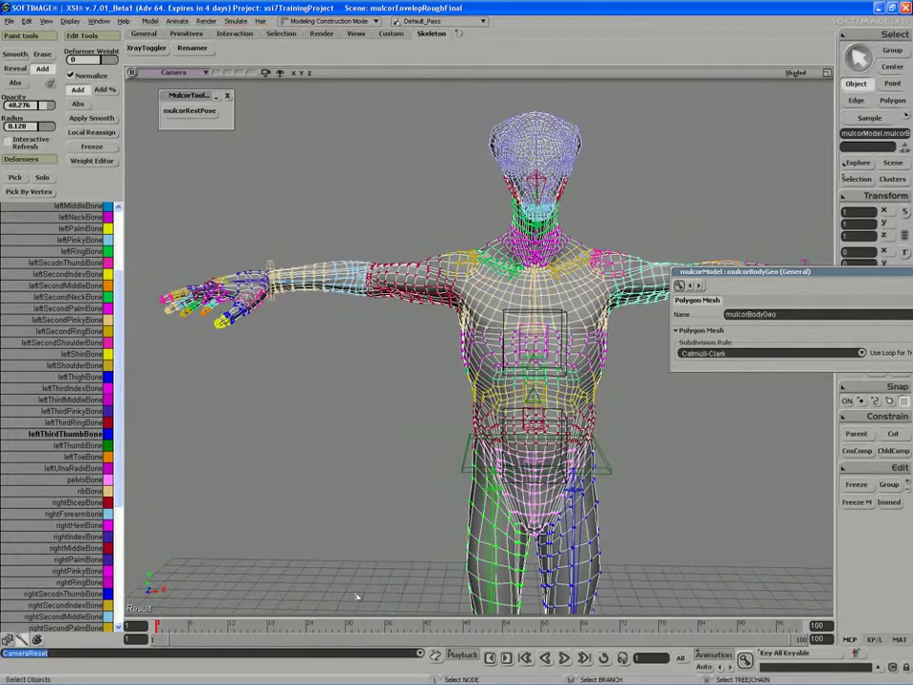
key("s")
middle_click_drag(357, 595, 373, 466)
left_click_drag(373, 466, 376, 578)
middle_click_drag(524, 392, 354, 466)
left_click_drag(352, 473, 382, 250)
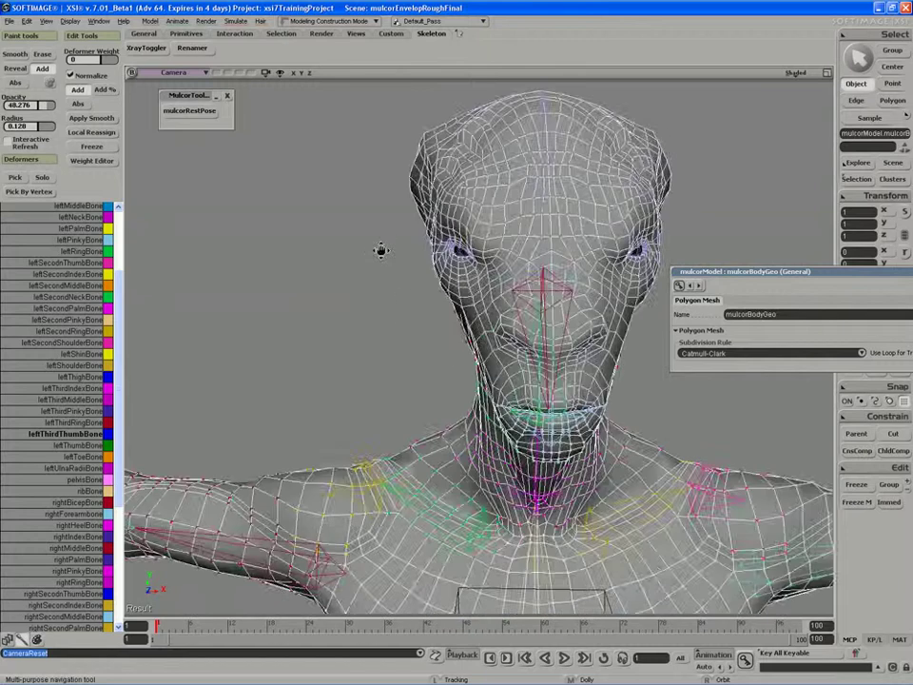
right_click_drag(447, 251, 401, 276)
middle_click_drag(400, 276, 379, 337)
left_click(385, 328)
key("s")
key("c")
left_click_drag(423, 303, 421, 322)
right_click_drag(421, 323, 390, 323)
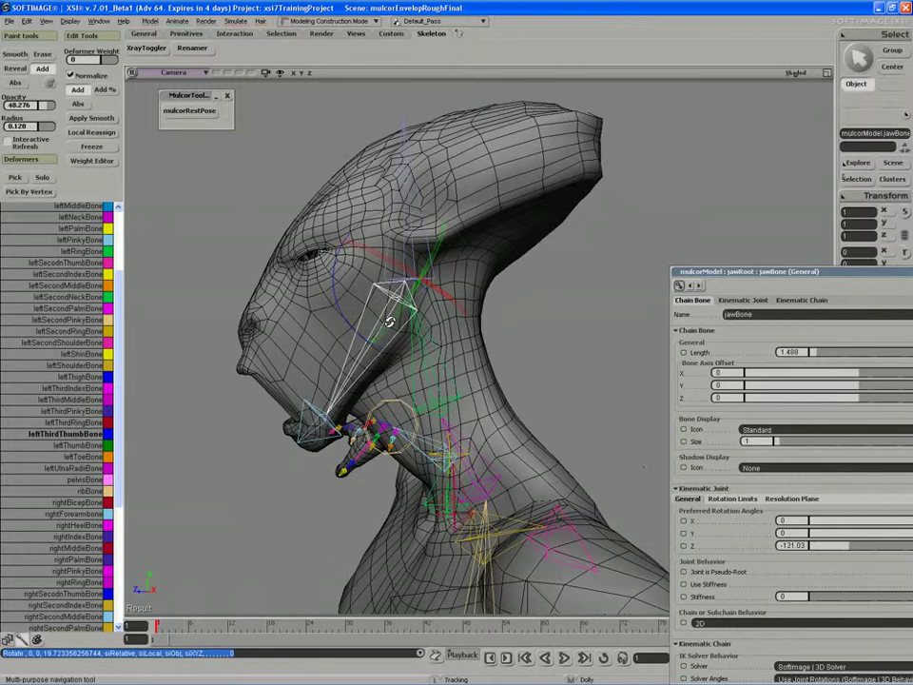
Step: Rotate jawSecondBone around Z to about -44.9 degrees and jawBone to about -135.5 degrees
left_click_drag(361, 331, 234, 339)
key("space")
left_click(285, 393)
key("c")
key("s")
left_click_drag(234, 339, 249, 325)
middle_click_drag(249, 325, 316, 326)
key("space")
left_click(322, 324)
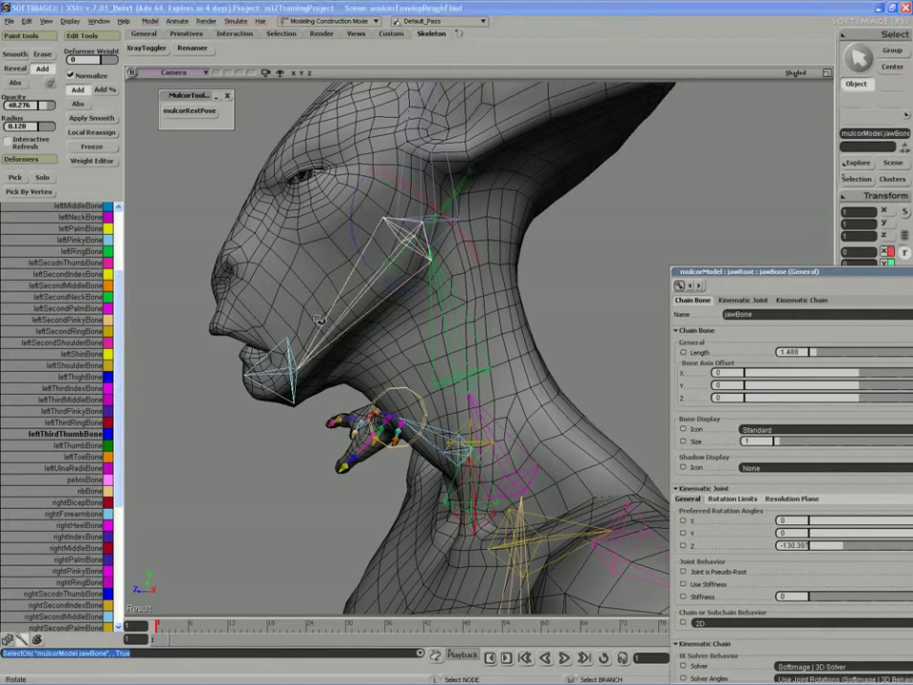
mouse_move(358, 249)
left_mouse_down()
mouse_move(353, 238)
mouse_move(356, 250)
left_mouse_up()
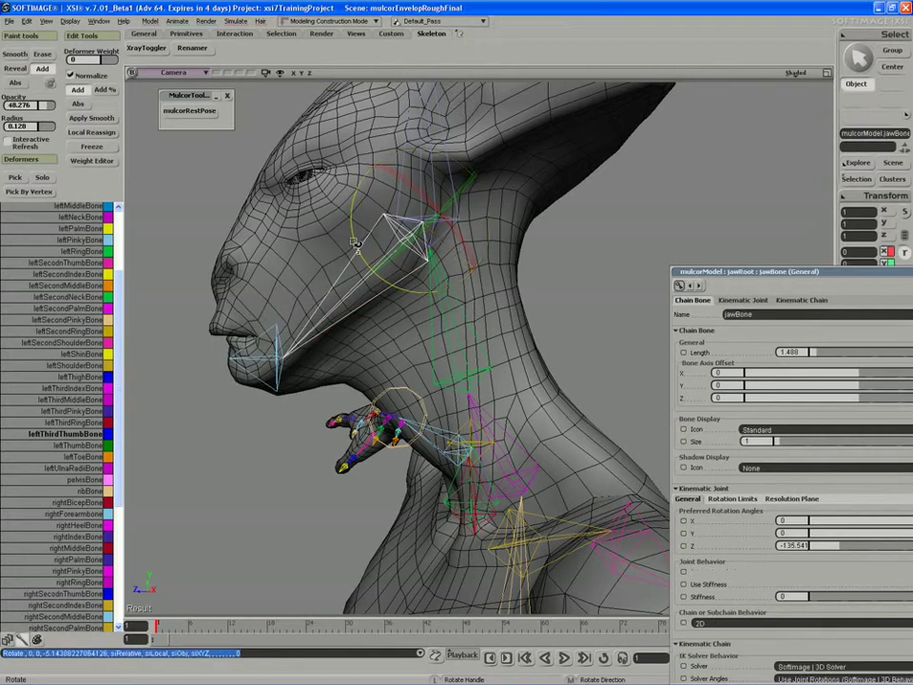
Step: Rotate jawSecondBone around Z to about -21.9 degrees to test the chin deformation
key("s")
right_click_drag(357, 250, 287, 291)
left_click(207, 335)
key("r")
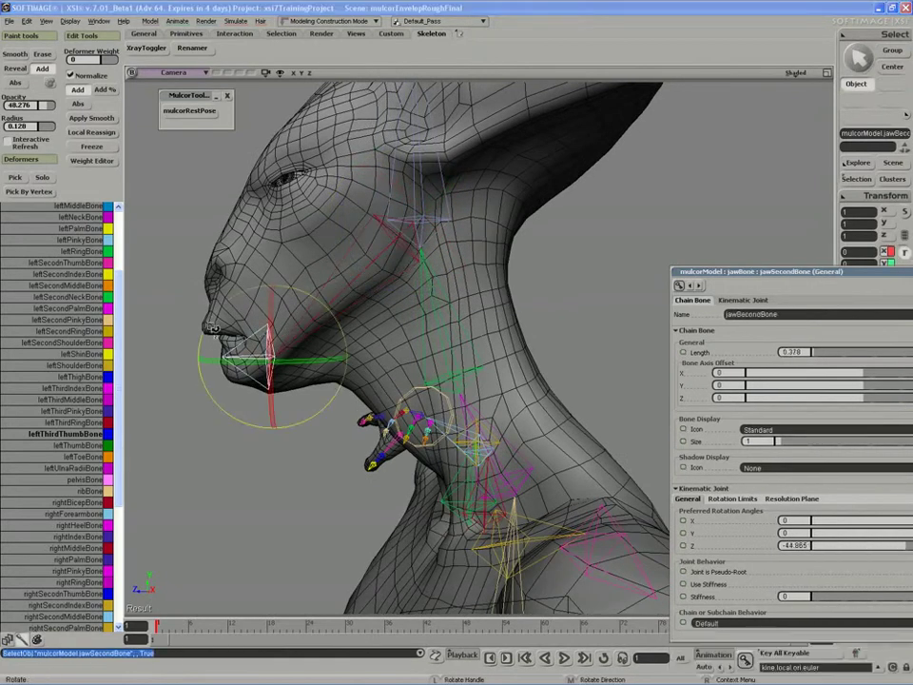
left_click_drag(205, 335, 200, 350)
Step: Rotate jawBone around Z to about -140.7 degrees to close the mouth
key("space")
left_click(316, 302)
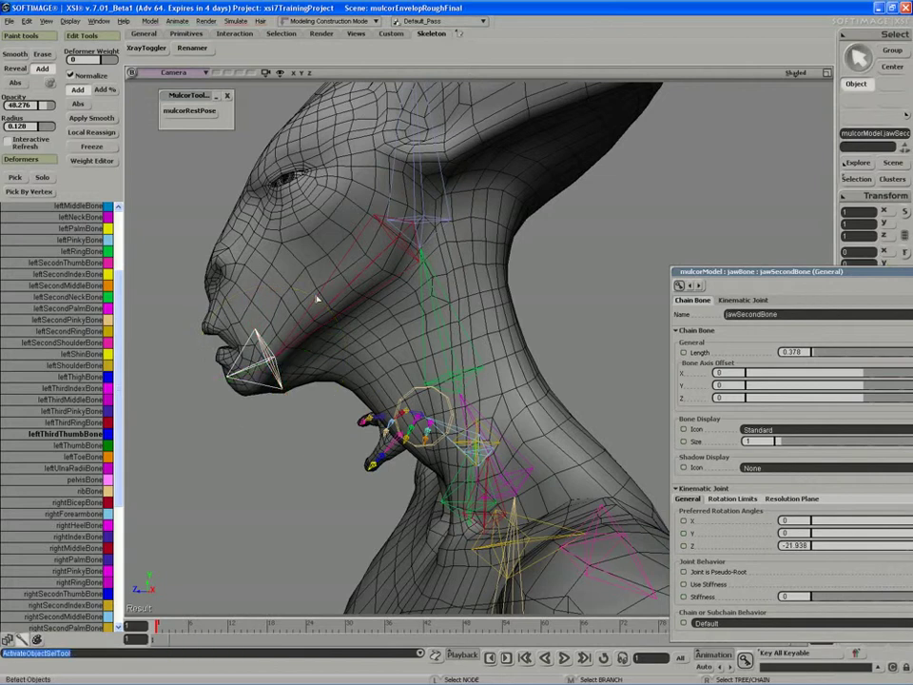
left_click_drag(349, 251, 325, 258)
Step: Bend the upper neck by rotating leftSecondNeckBone around Z to about -42.6 degrees
key("s")
key("space")
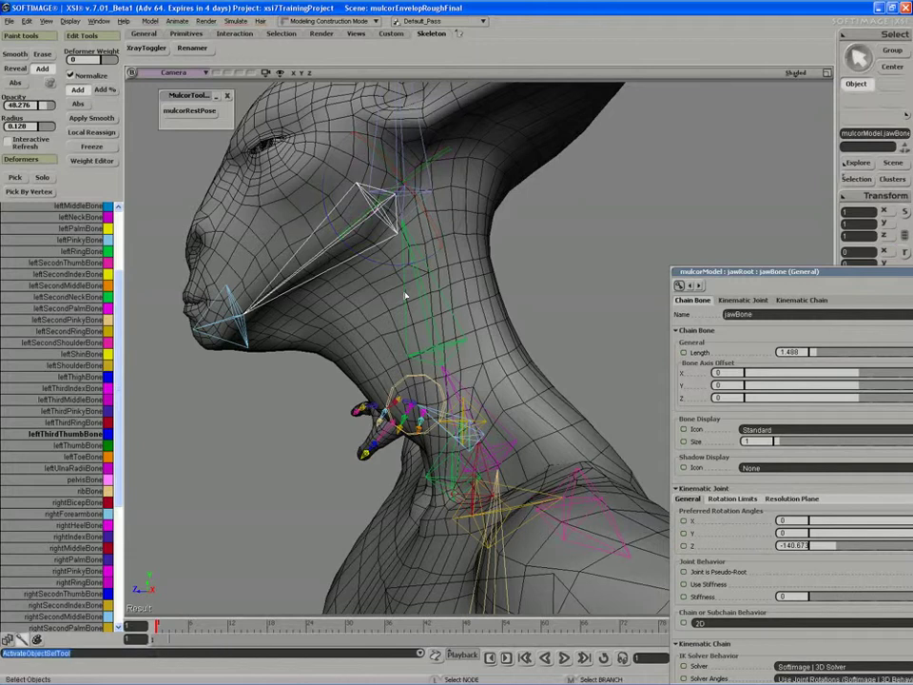
left_click(405, 298)
key("s")
middle_click_drag(403, 300, 375, 329)
right_click_drag(375, 328, 412, 321)
key("r")
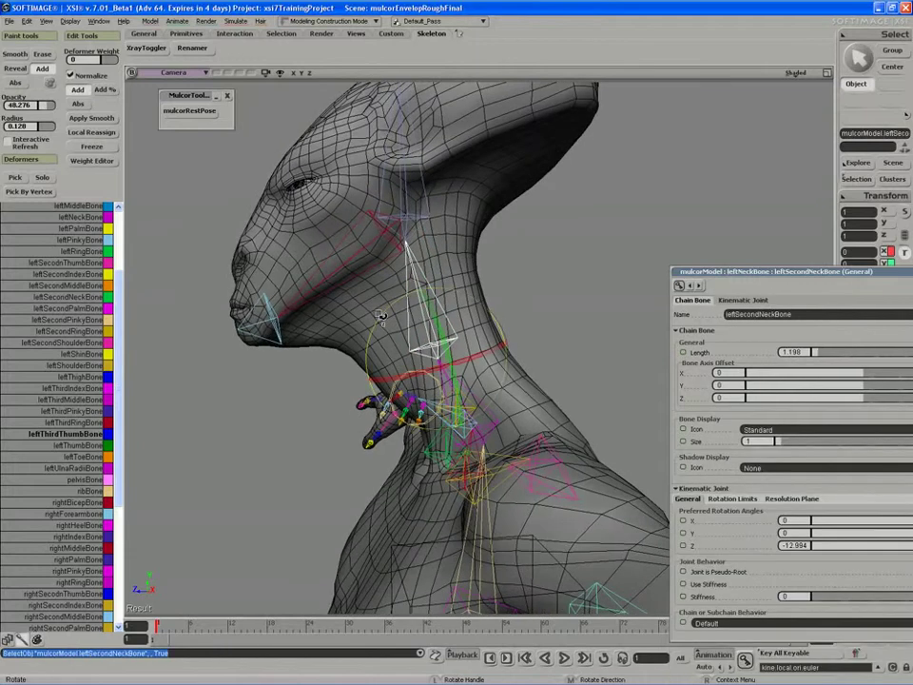
left_click_drag(380, 316, 406, 293)
key("s")
right_click_drag(407, 293, 312, 318)
left_click_drag(434, 318, 438, 313)
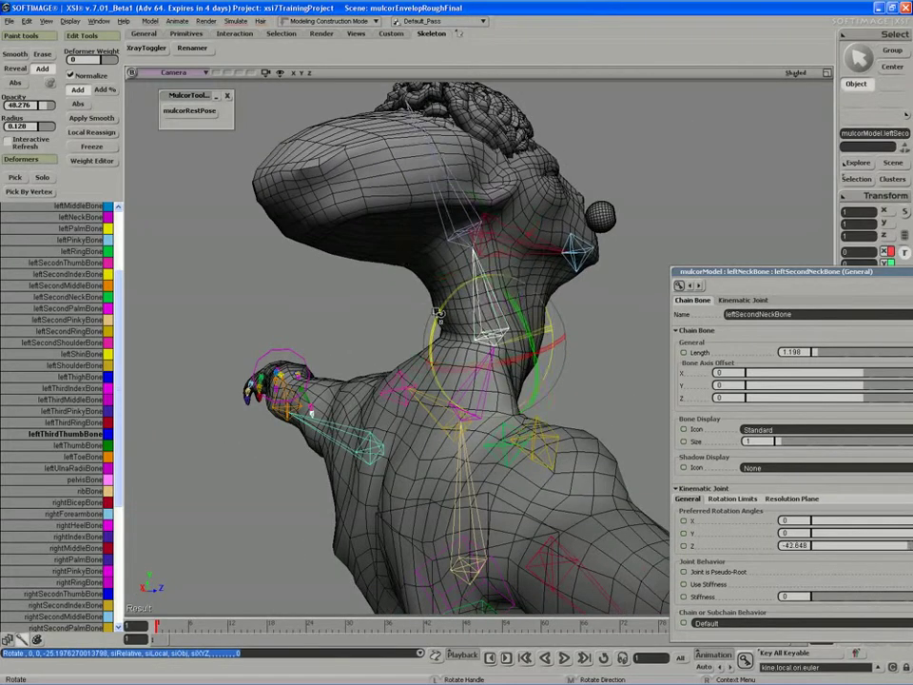
Step: Tilt the head by rotating HeadBone around Z to about -15 degrees
key("space")
left_click(463, 237)
key("c")
mouse_move(419, 225)
left_mouse_down()
mouse_move(409, 249)
mouse_move(419, 220)
mouse_move(412, 224)
left_mouse_up()
middle_click_drag(412, 224, 346, 284)
Step: Smooth the body mesh's weights at the back of the head-to-neck transition with a 0.261 brush radius while posed
key("space")
left_click(425, 274)
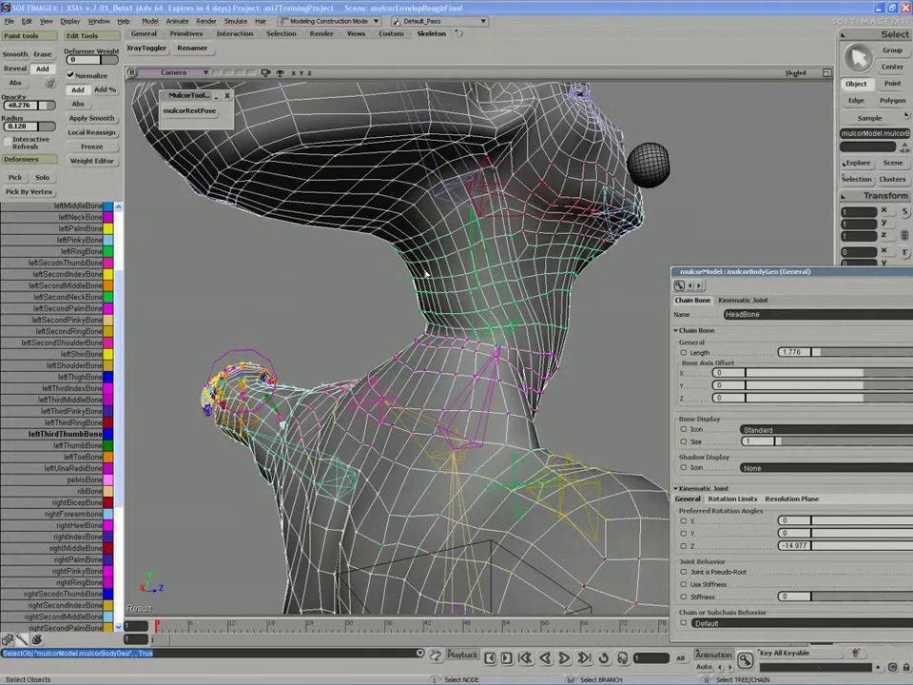
key("w")
left_click_drag(430, 243, 382, 259)
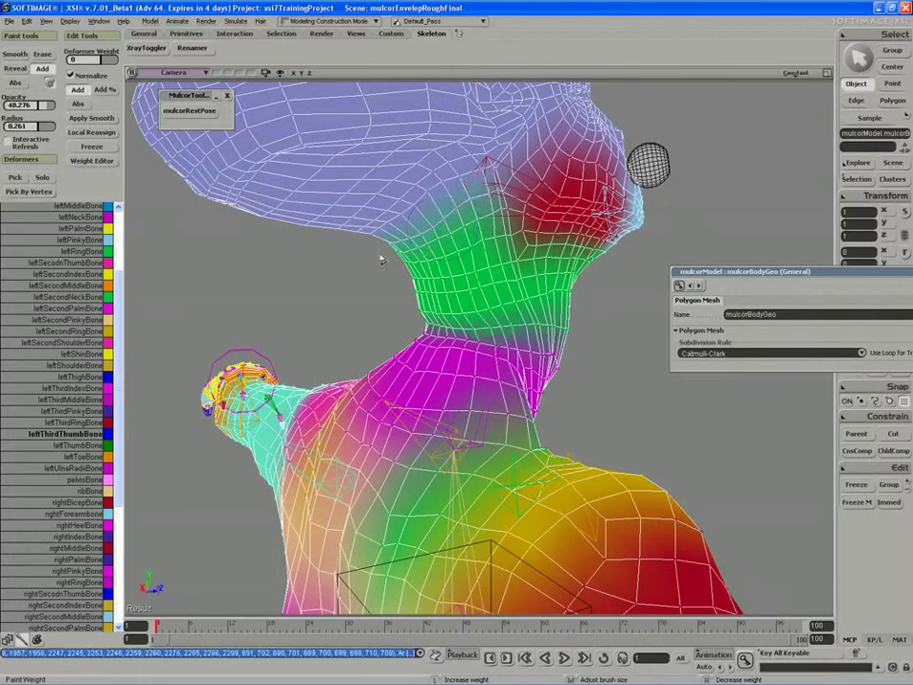
Step: Rotate HeadBone to test how the back of the head and upper neck deform
key("s")
mouse_move(381, 259)
right_mouse_down()
mouse_move(442, 228)
mouse_move(428, 231)
right_mouse_up()
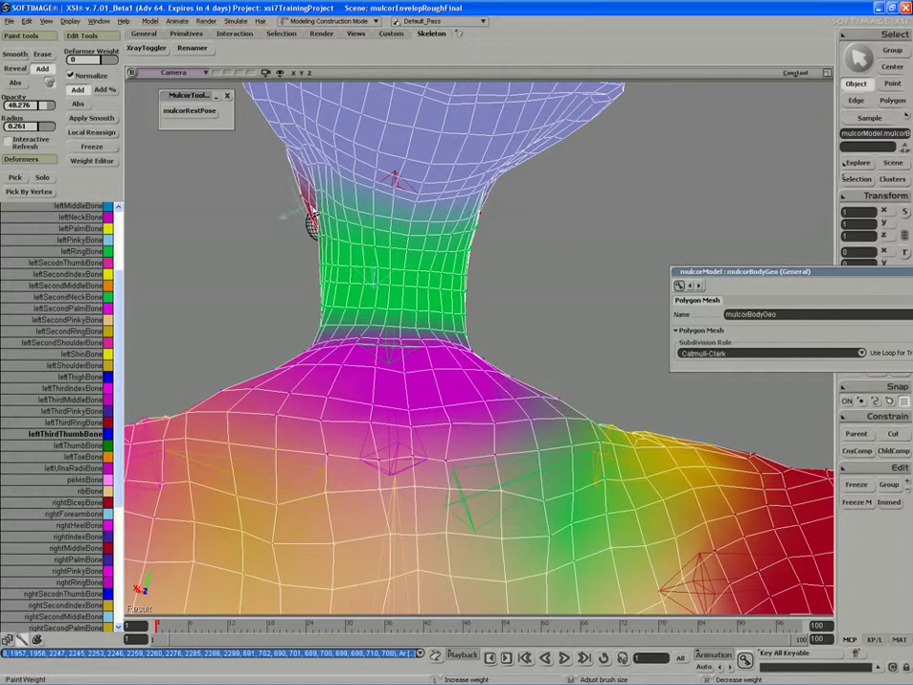
left_click_drag(314, 210, 311, 222)
key("s")
mouse_move(311, 223)
right_mouse_down()
mouse_move(356, 239)
mouse_move(424, 220)
right_mouse_up()
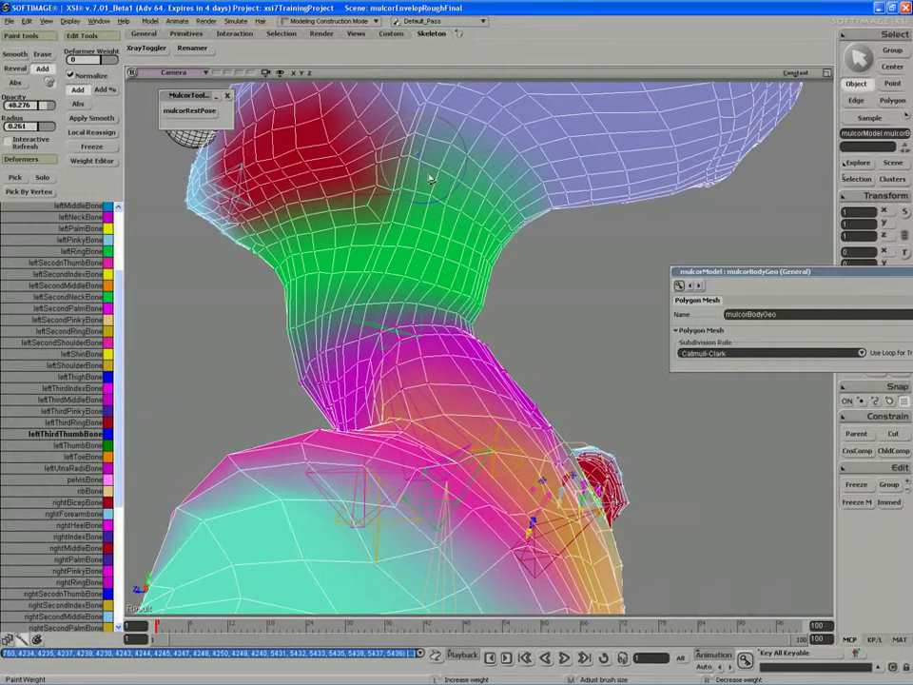
key("space")
left_click(455, 163)
key("r")
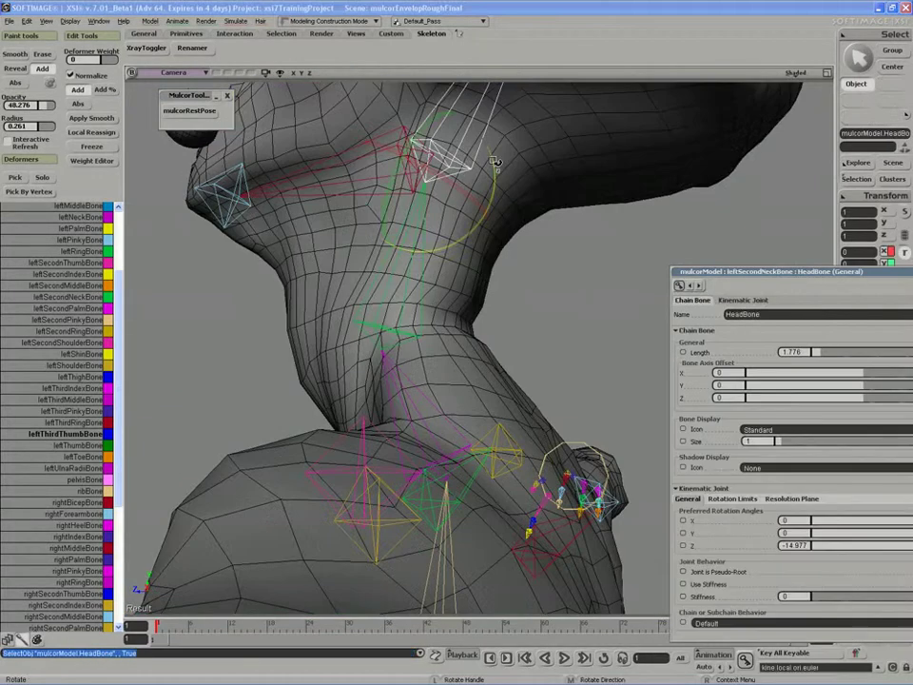
left_click_drag(496, 162, 486, 190)
Step: Rotate leftNeckBone freely on several axes to test the neck's deformation from the front and back
key("s")
right_click_drag(486, 193, 494, 384)
key("space")
left_click(453, 393)
key("s")
key("c")
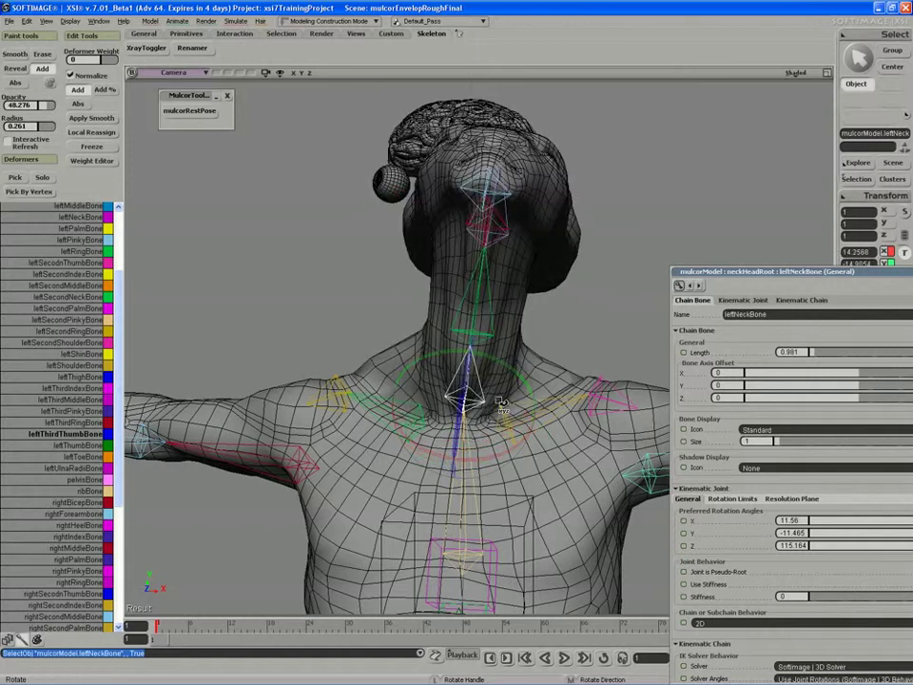
mouse_move(495, 380)
left_mouse_down()
mouse_move(487, 396)
mouse_move(478, 389)
mouse_move(484, 393)
left_mouse_up()
key("s")
right_click_drag(484, 393, 405, 416)
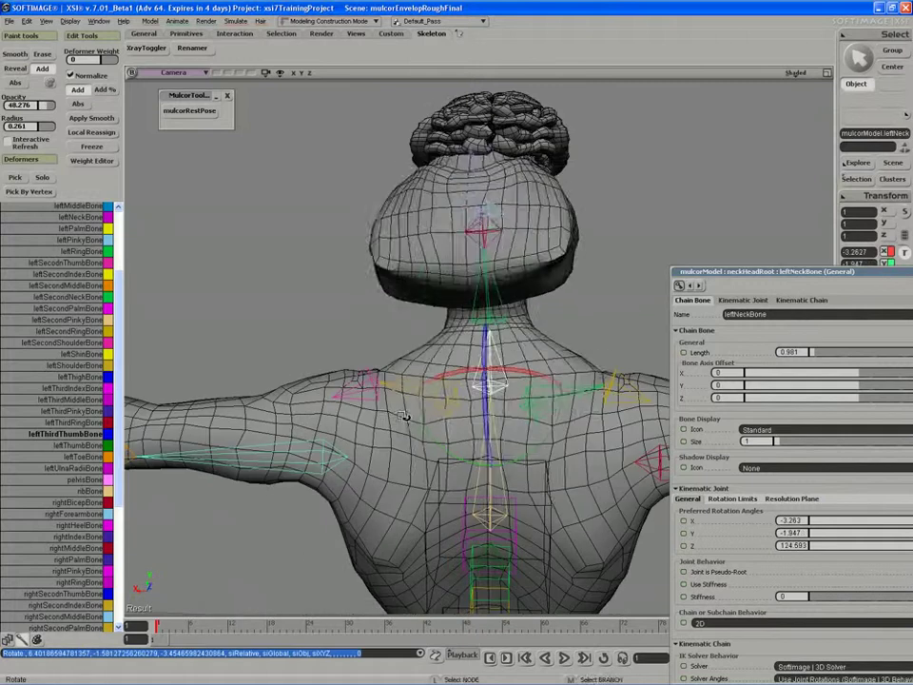
left_click_drag(472, 411, 476, 380)
key("s")
right_click_drag(431, 377, 527, 369)
Step: Return the character to its rest pose with mulcorRestPose
key("space")
left_click(197, 111)
key("s")
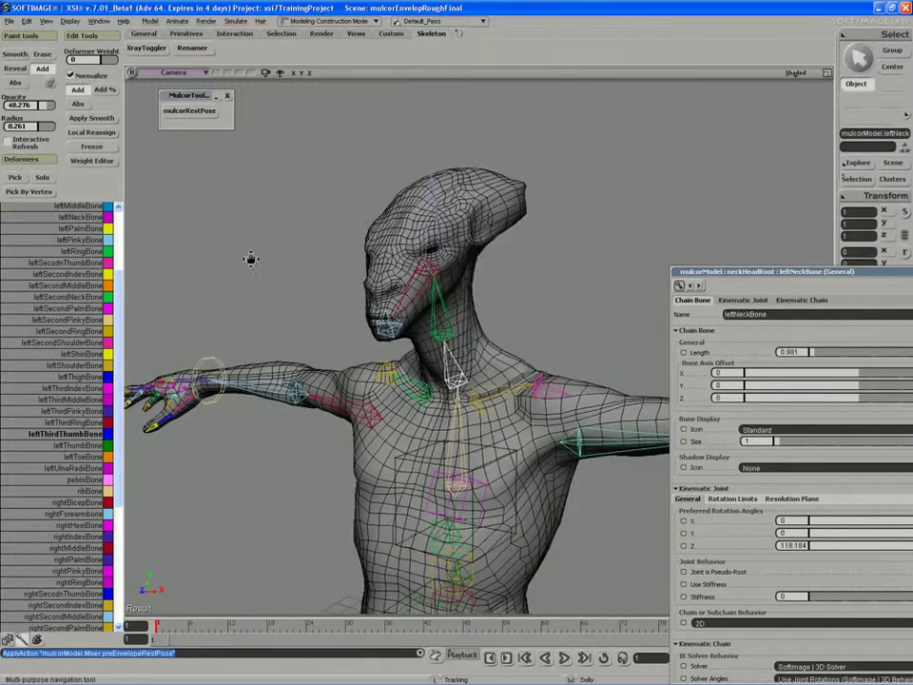
middle_click_drag(252, 259, 264, 267)
left_click_drag(264, 267, 314, 329)
middle_click_drag(314, 329, 380, 314)
Step: Show the camera view in wireframe display and select the left eyeball mesh inside the head
key("space")
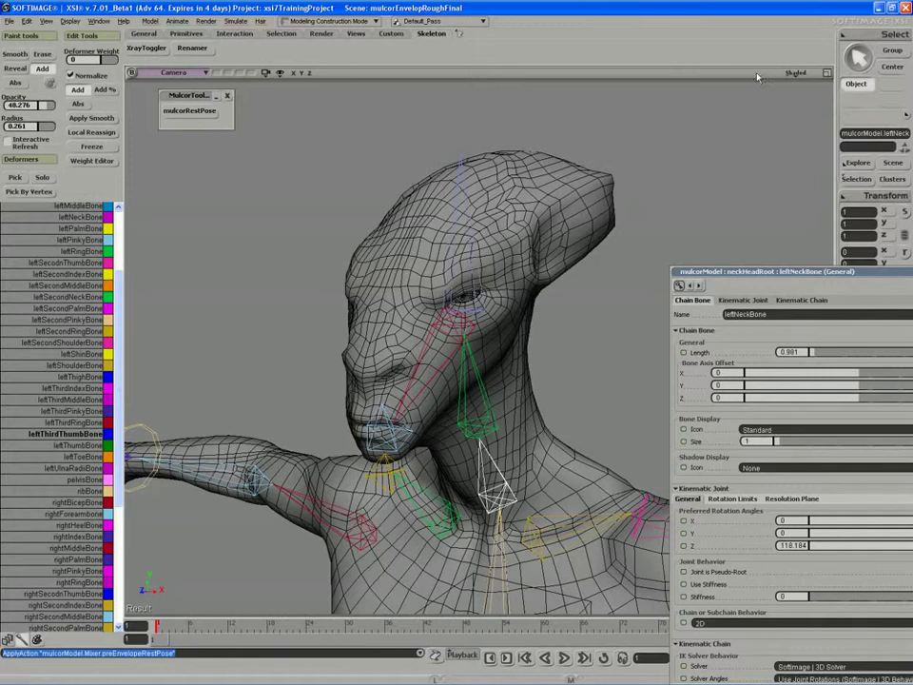
left_click(794, 73)
left_click(786, 202)
key("s")
middle_click_drag(409, 274, 460, 270)
key("space")
left_click(455, 278)
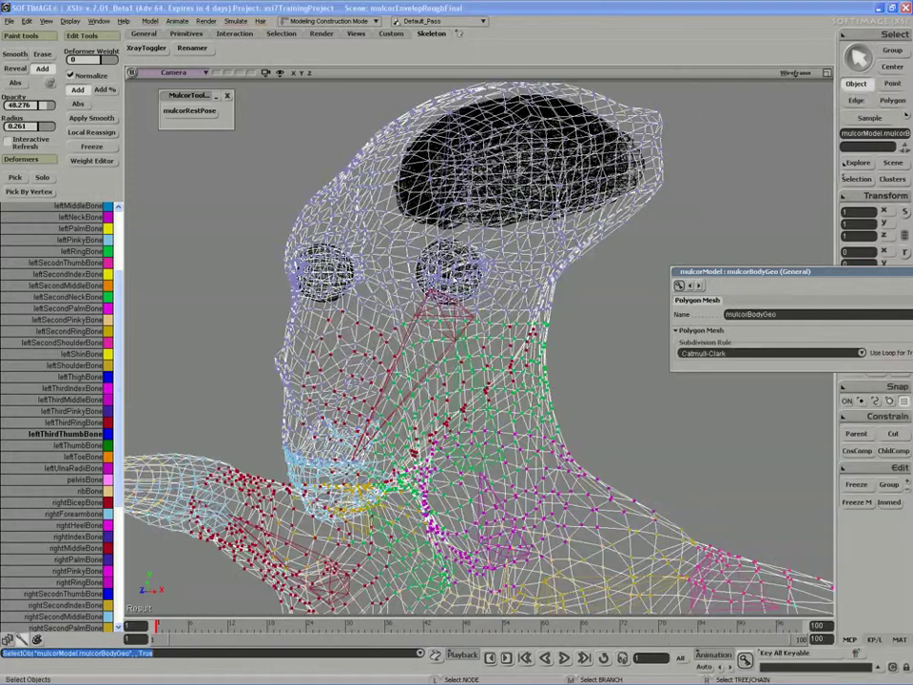
left_click(449, 269)
Step: List mulcorModel's contents in an explorer filtered to Objects Only and add rightEyeGeo to the eye selection
key("8")
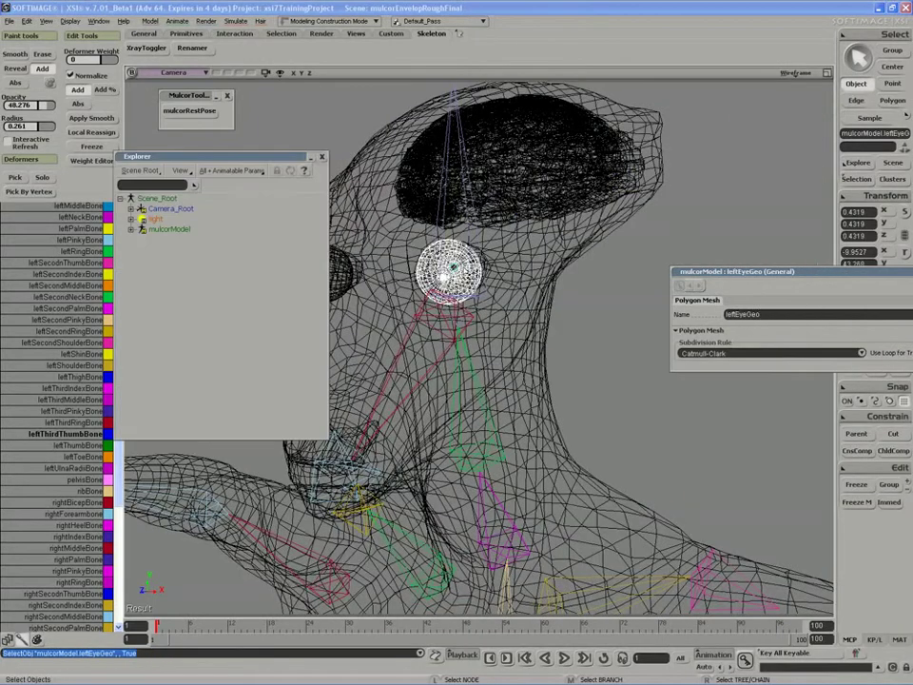
left_click(132, 230)
left_click(218, 170)
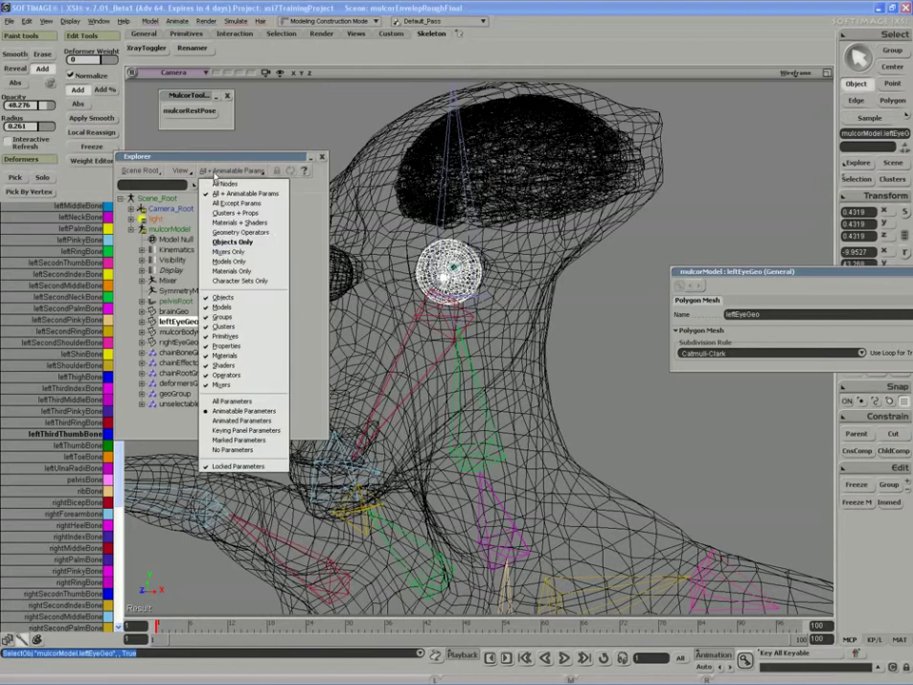
left_click(232, 241)
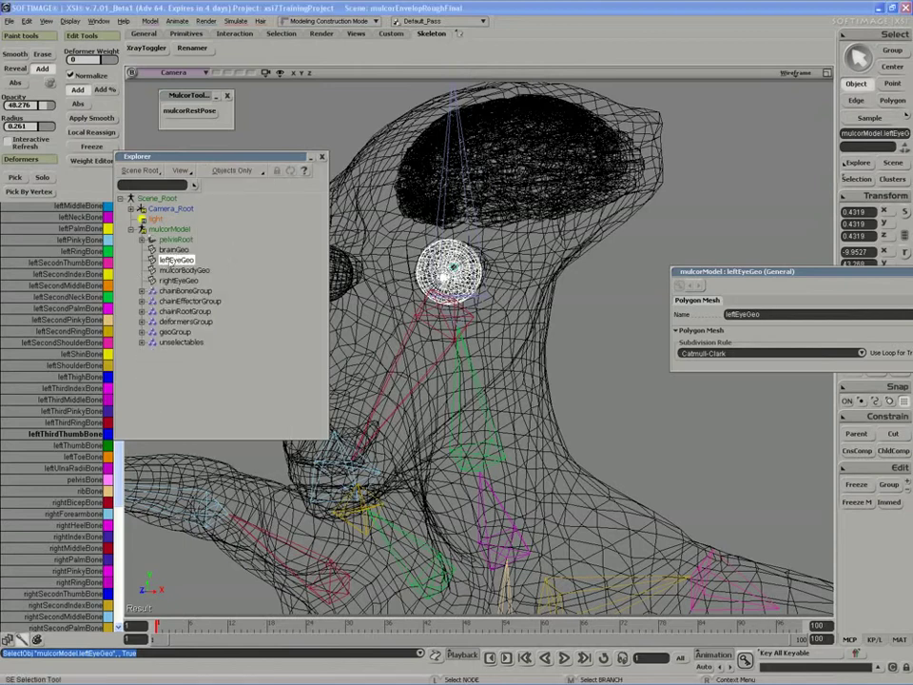
left_click(177, 280, "ctrl")
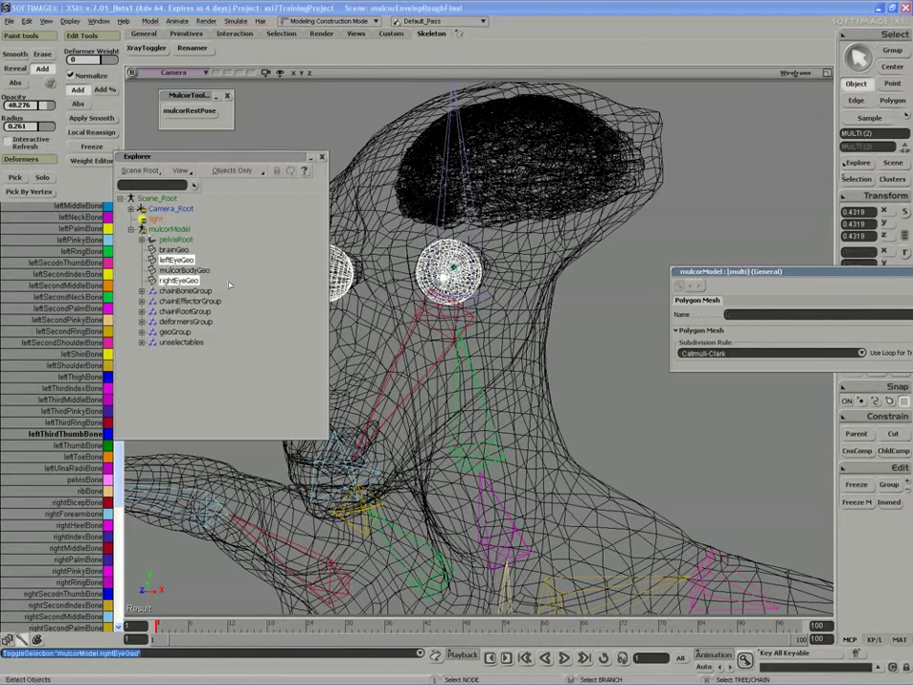
right_click_drag(395, 293, 404, 298)
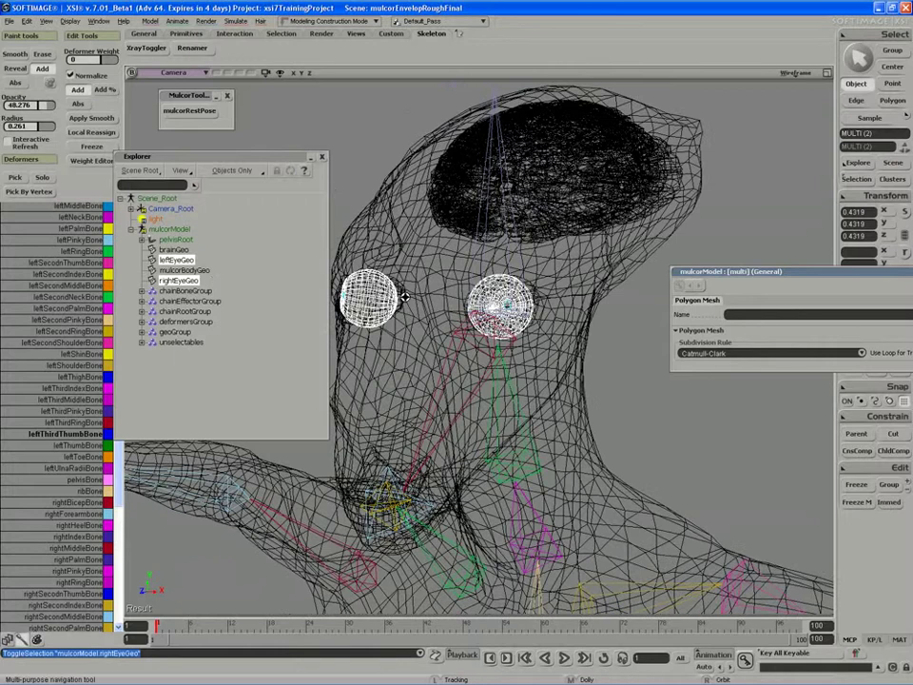
Step: Cut leftEyeGeo and rightEyeGeo from mulcorModel and parent both eyes to HeadBone
left_click(893, 434)
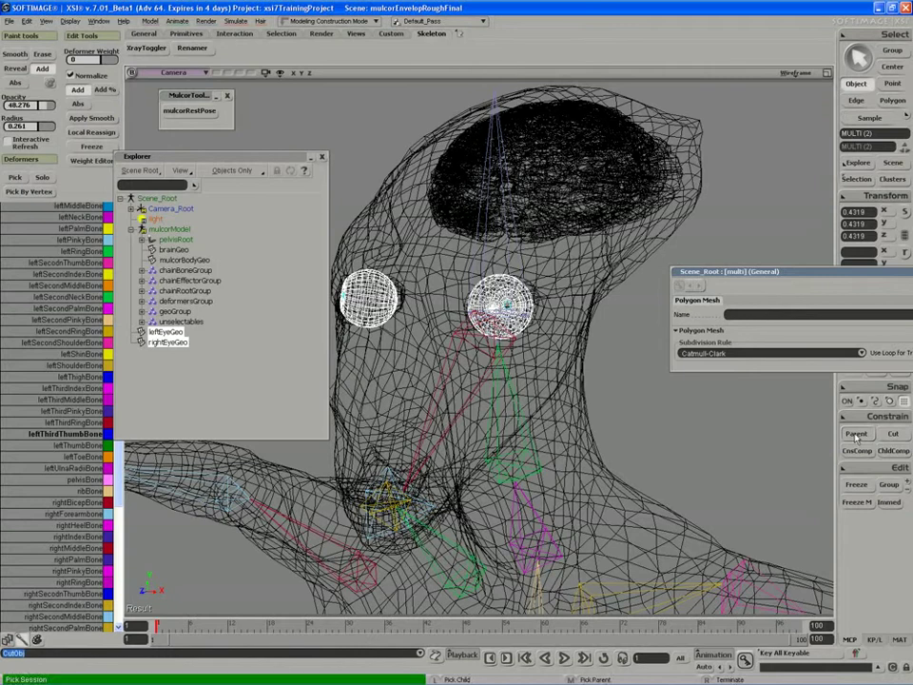
key("s")
left_click_drag(573, 218, 495, 329)
middle_click_drag(494, 329, 395, 373)
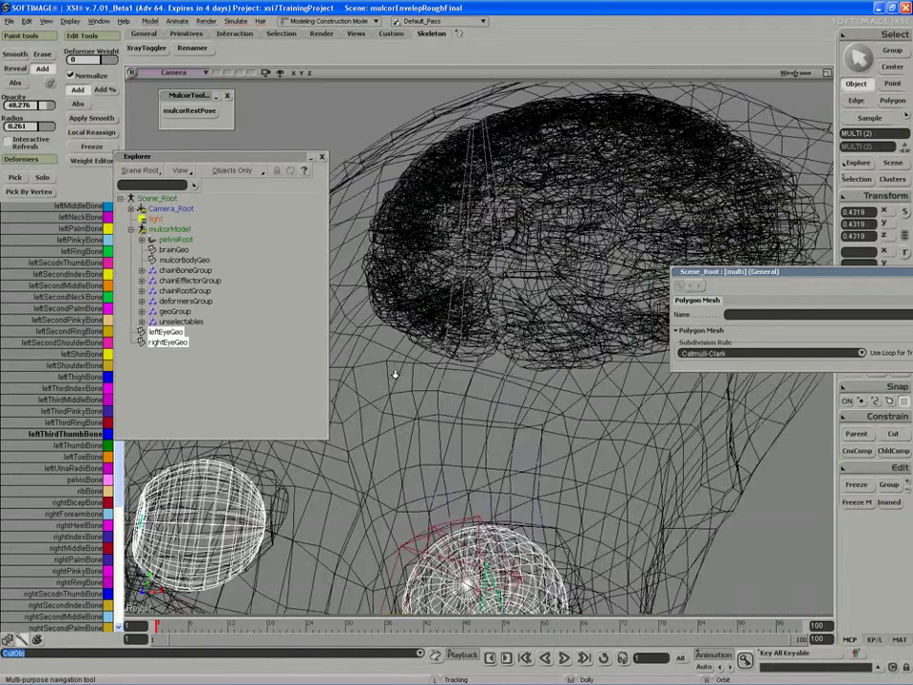
left_click(462, 390)
key("s")
scroll(457, 390, "down", 5)
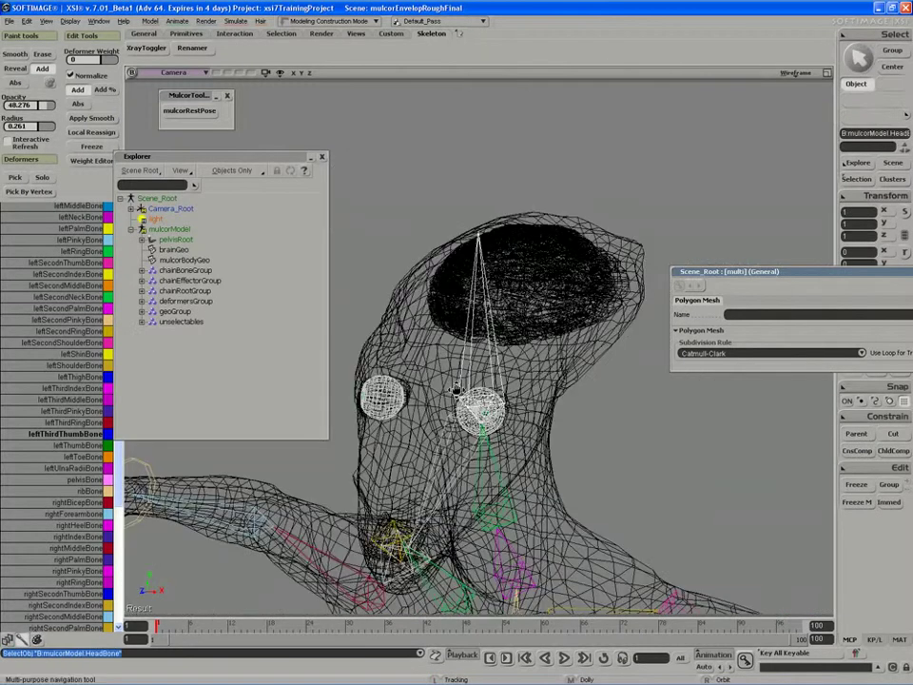
right_click_drag(455, 389, 423, 335)
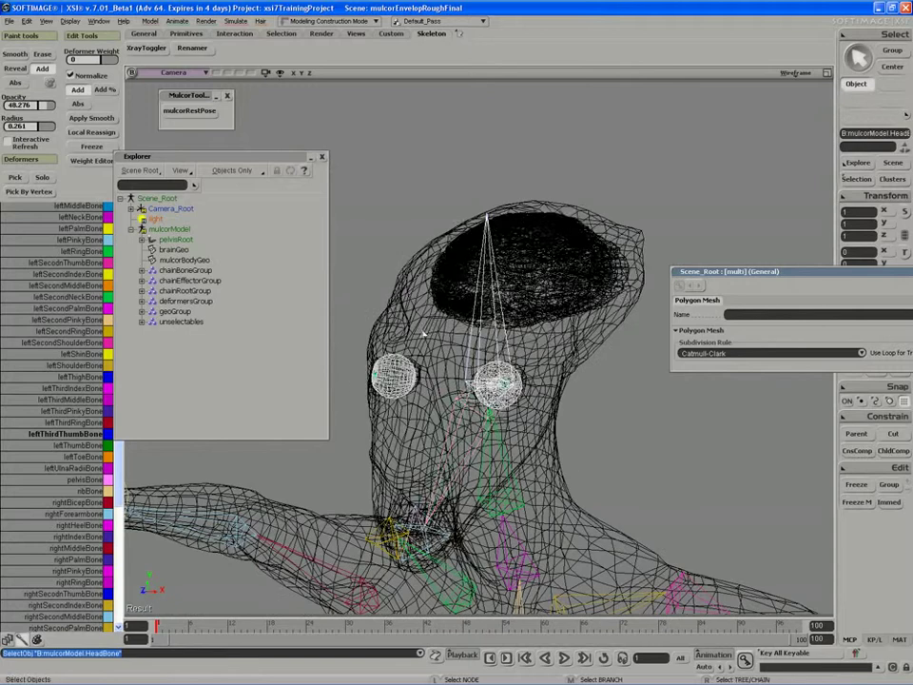
Step: Cut brainGeo from mulcorModel and parent it to HeadBone
left_click(174, 249)
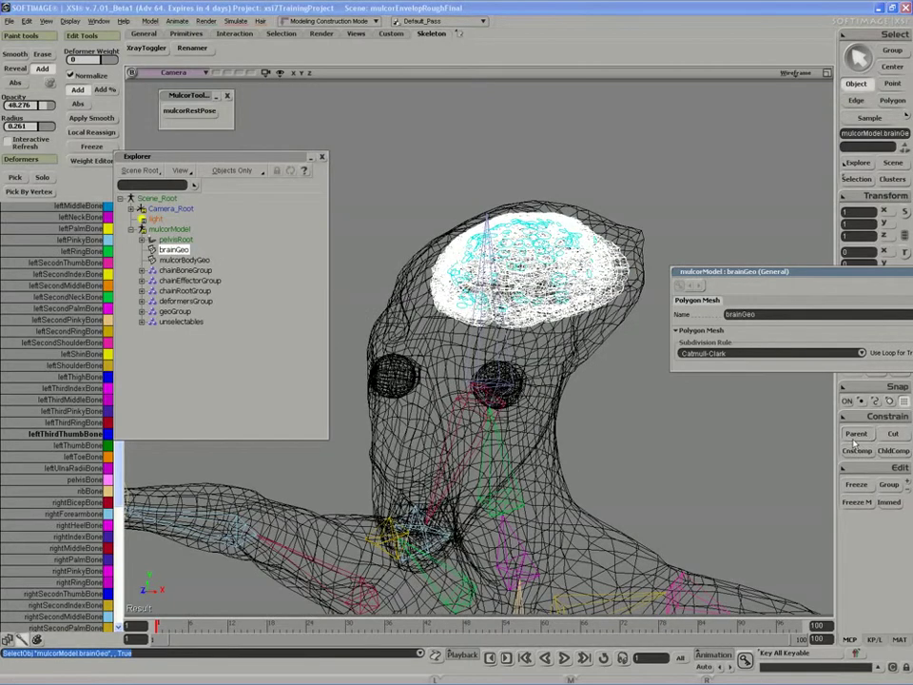
left_click(893, 434)
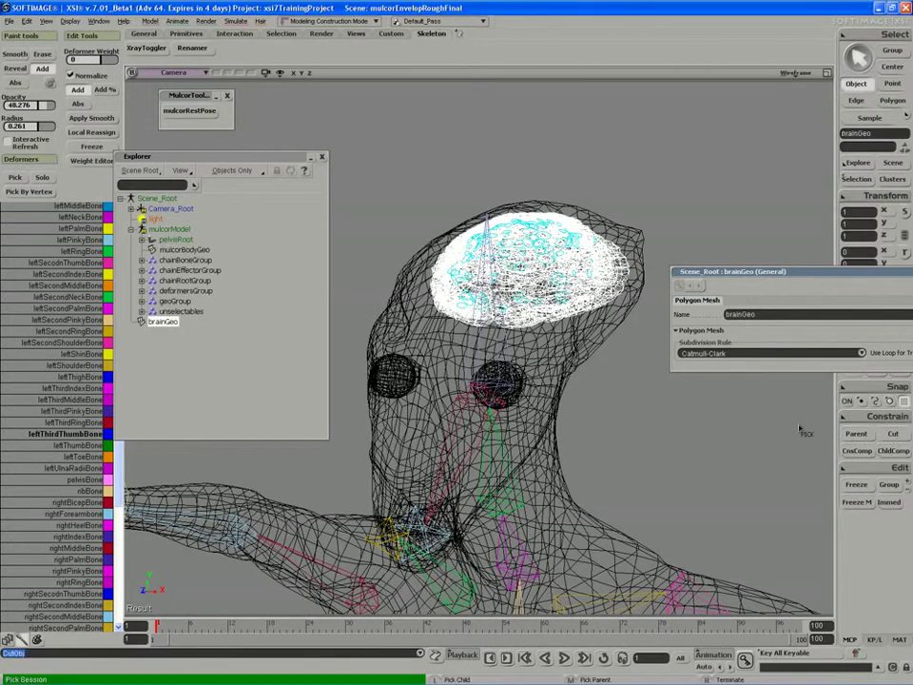
key("s")
right_click_drag(689, 428, 603, 364)
middle_click_drag(603, 364, 499, 329)
key("slash")
middle_click(494, 349)
key("s")
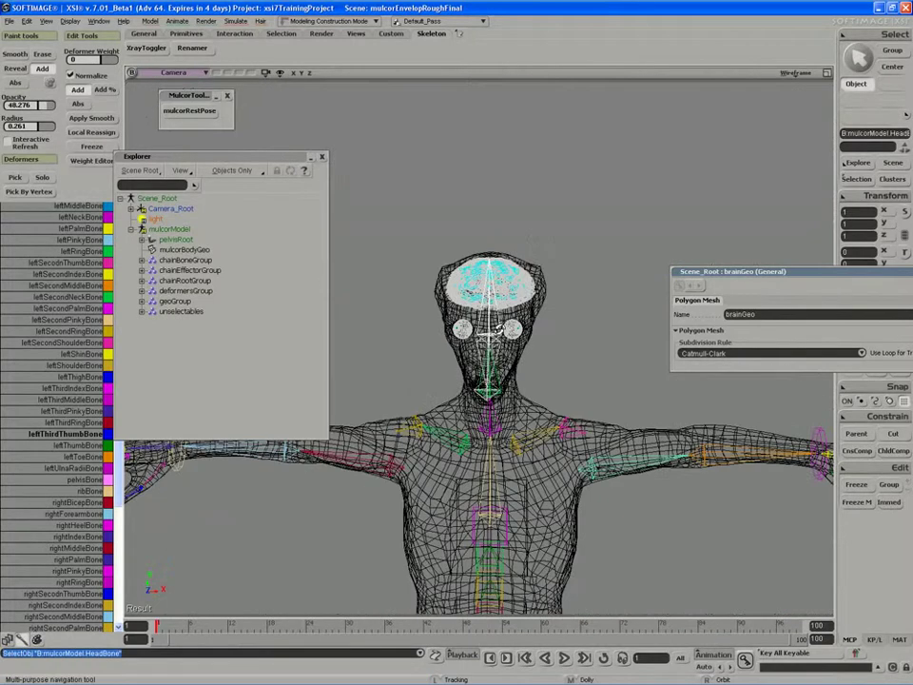
right_click_drag(498, 329, 529, 333)
middle_click_drag(529, 333, 495, 320)
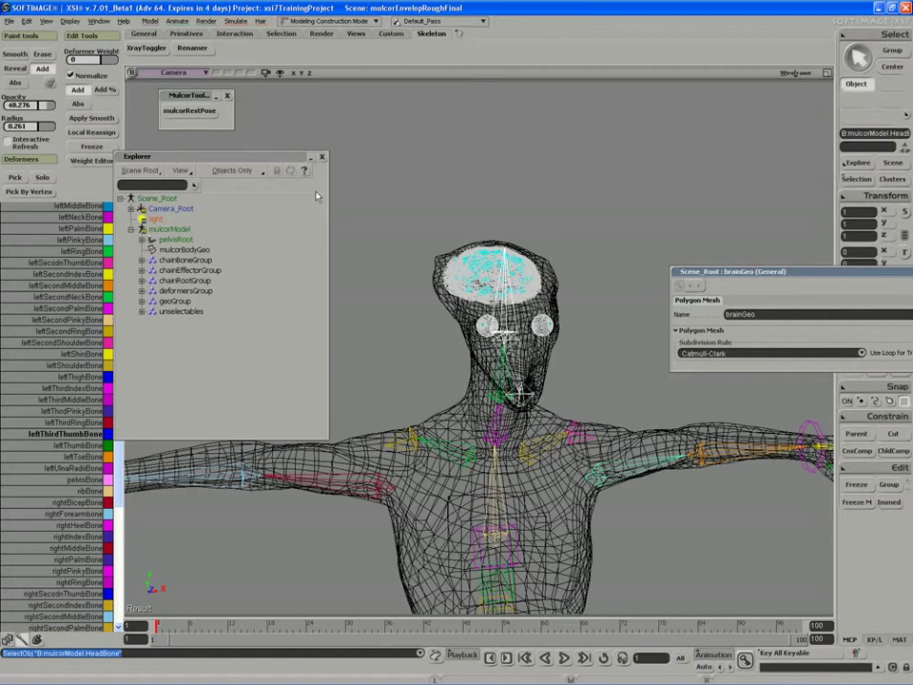
Step: Close the scene explorer and return the camera view to shaded display
left_click(321, 159)
key("s")
left_click_drag(379, 225, 346, 196)
right_click_drag(347, 196, 343, 200)
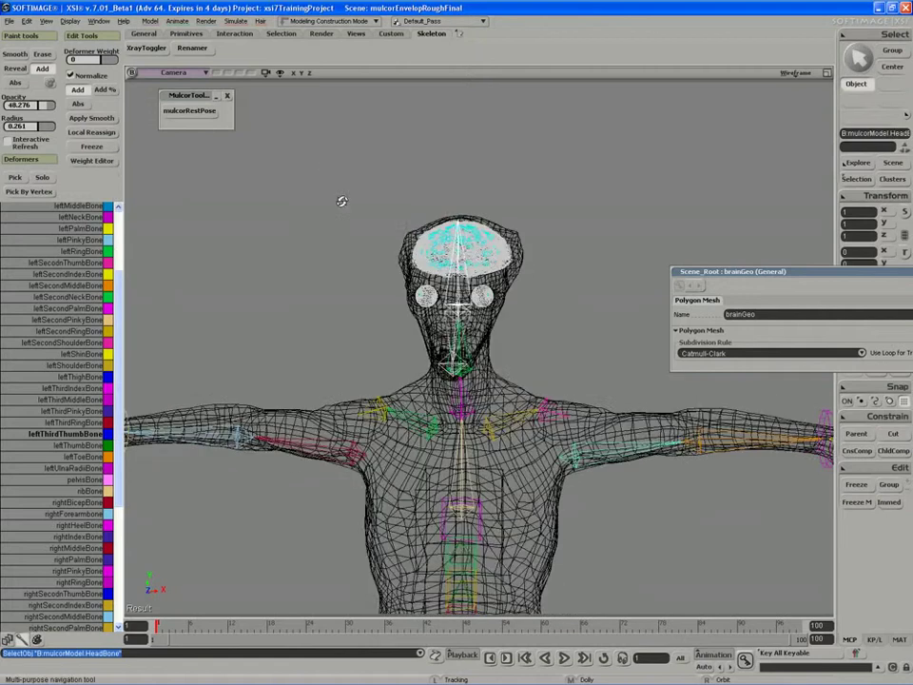
key("space")
middle_click(809, 73)
Step: Examine the shaded character in its rest pose from several angles, from the head down to the legs
key("s")
right_click_drag(651, 232, 604, 238)
right_click_drag(548, 258, 432, 247)
key("s")
key("s")
left_click_drag(392, 286, 391, 257)
left_click_drag(404, 356, 424, 486)
key("s")
scroll(424, 486, "down", 3)
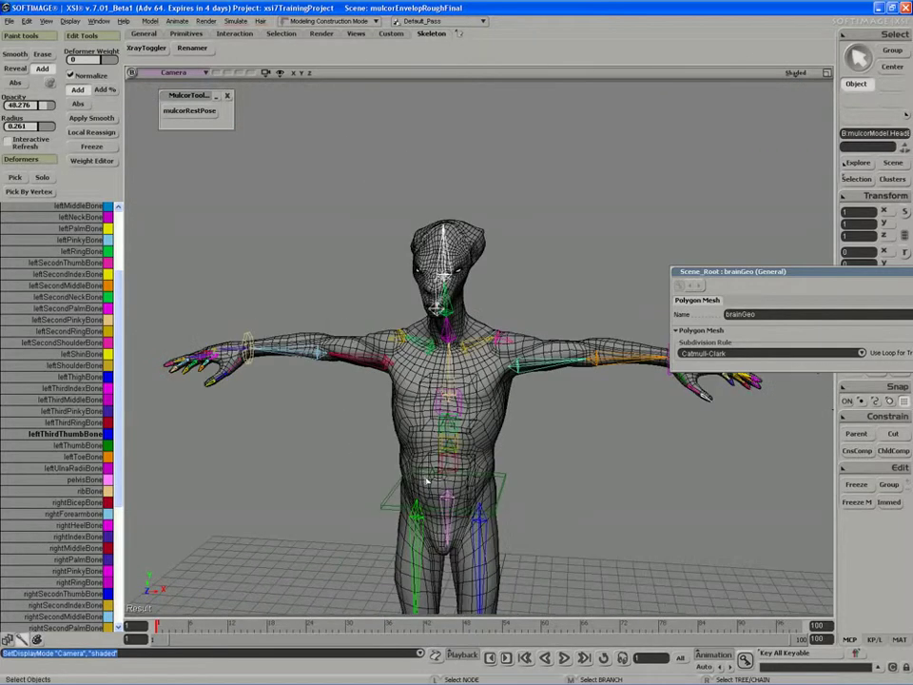